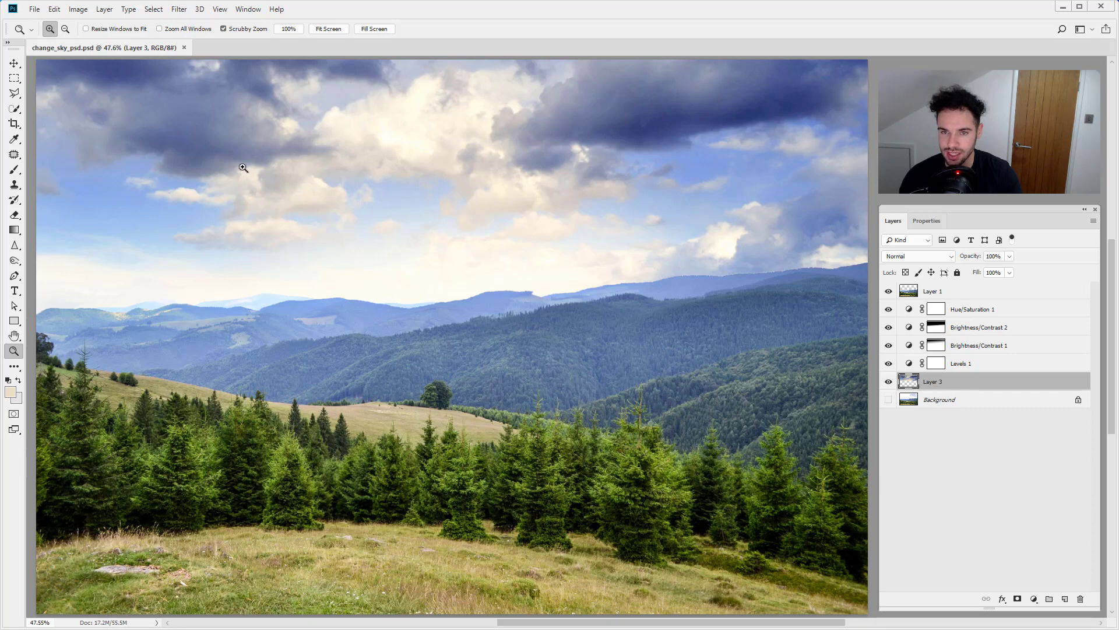
pyautogui.click(78, 9)
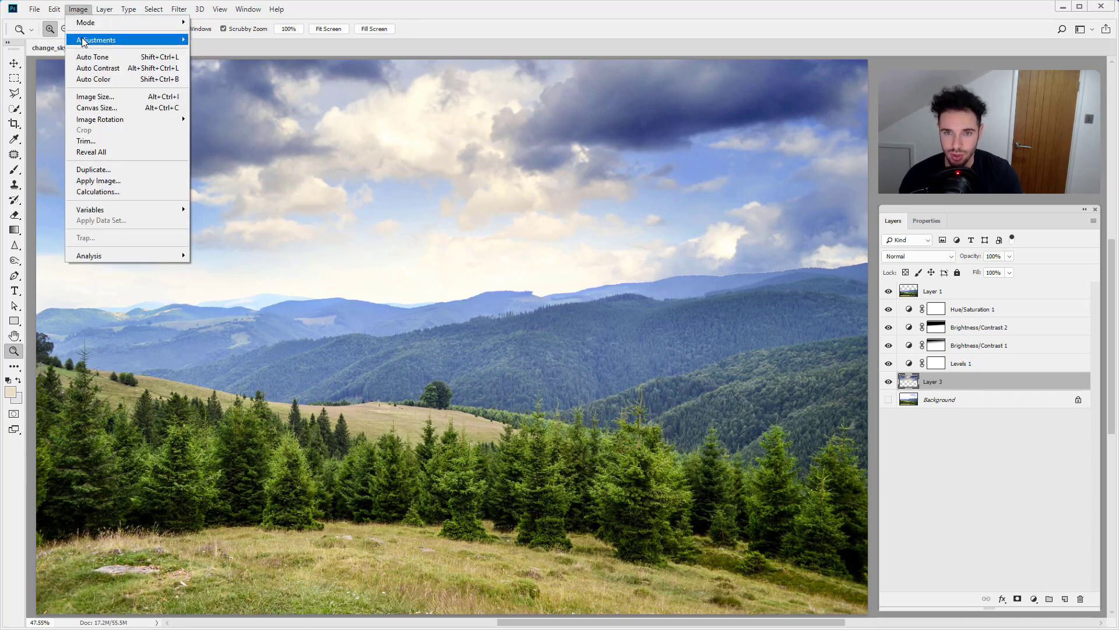
pyautogui.moveTo(132, 42)
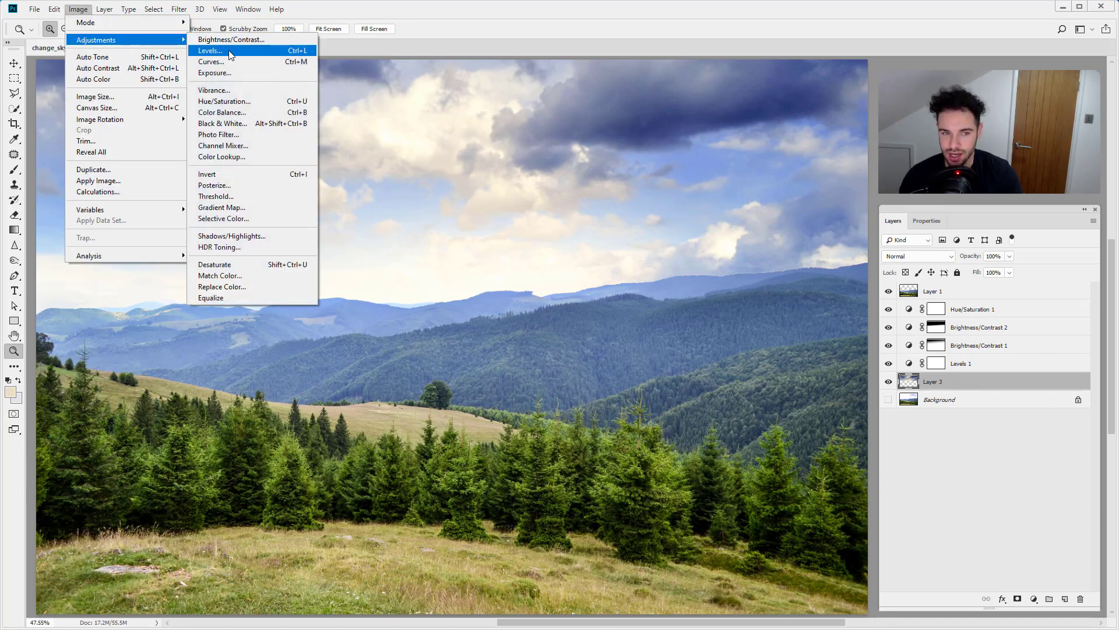
pyautogui.click(210, 51)
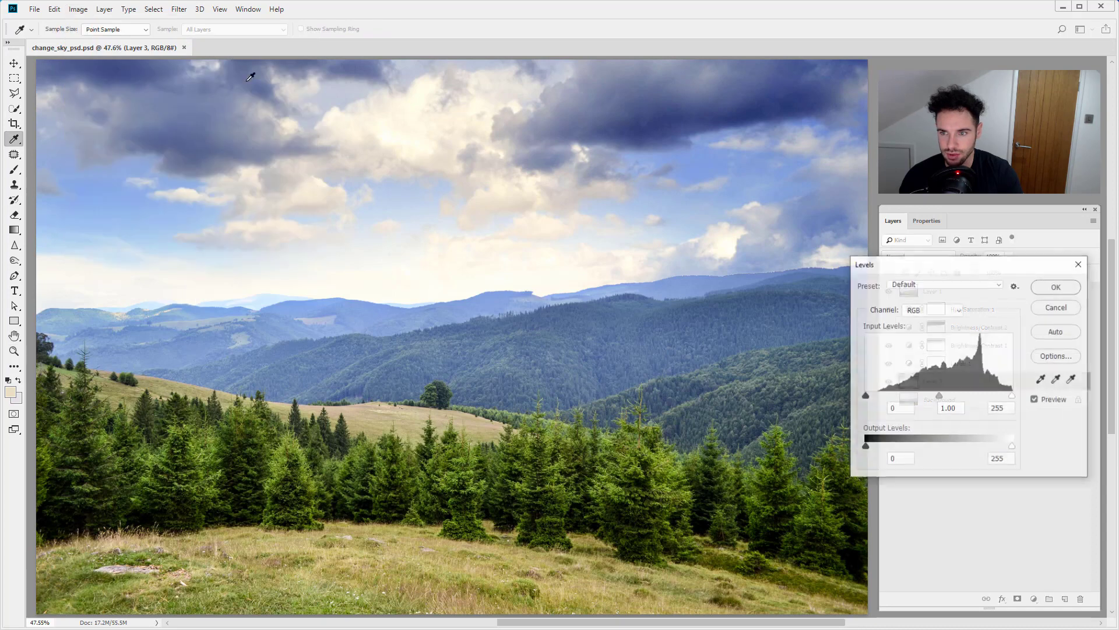
pyautogui.click(1073, 380)
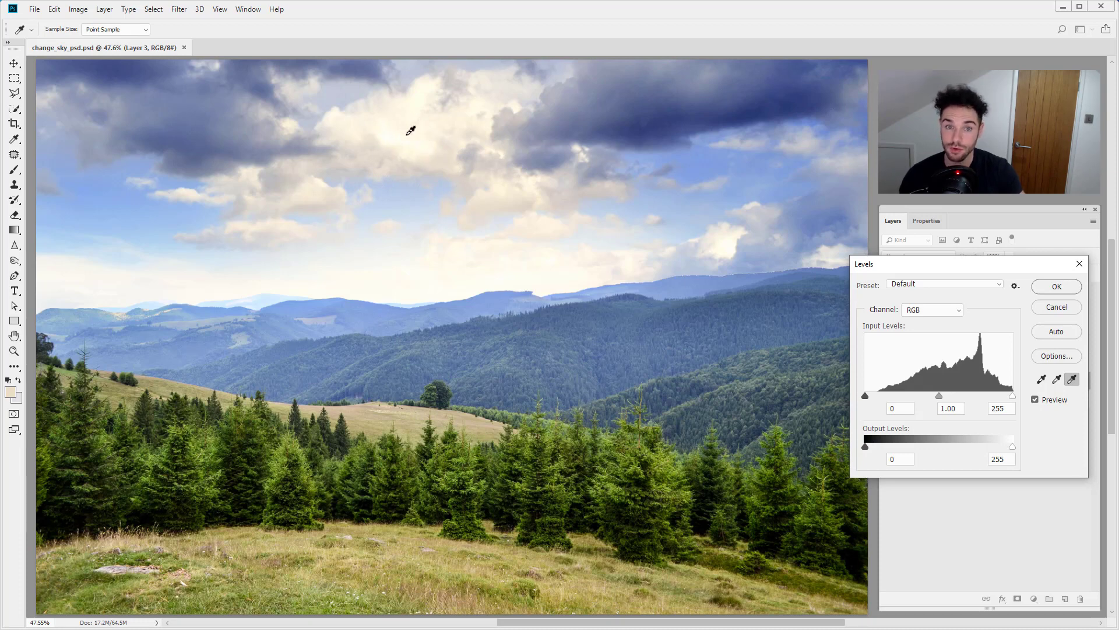
pyautogui.click(408, 124)
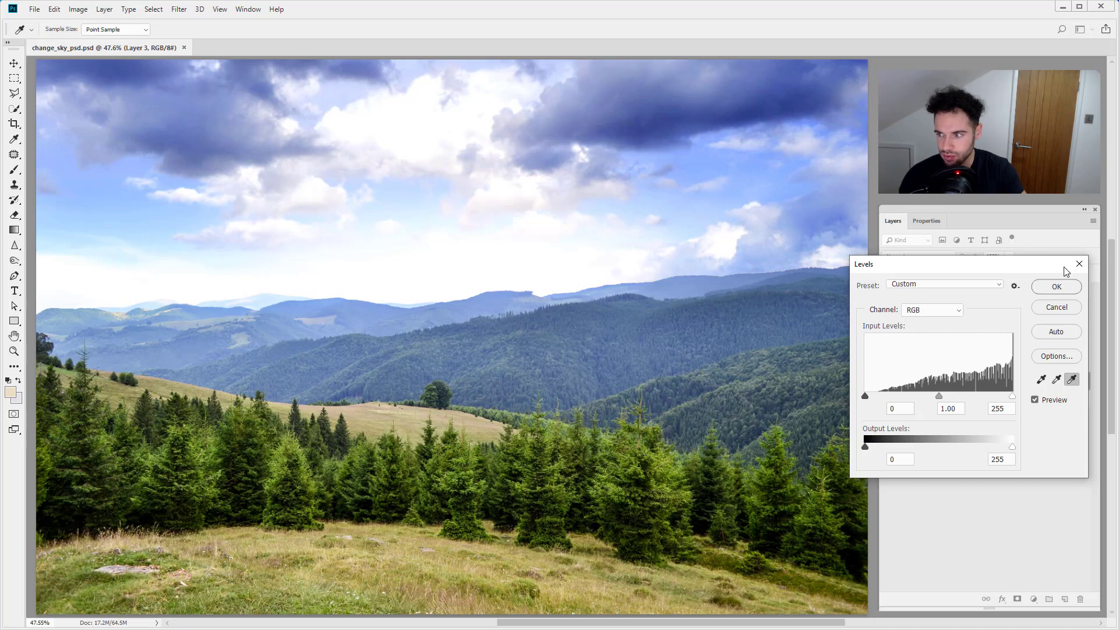
pyautogui.click(1055, 309)
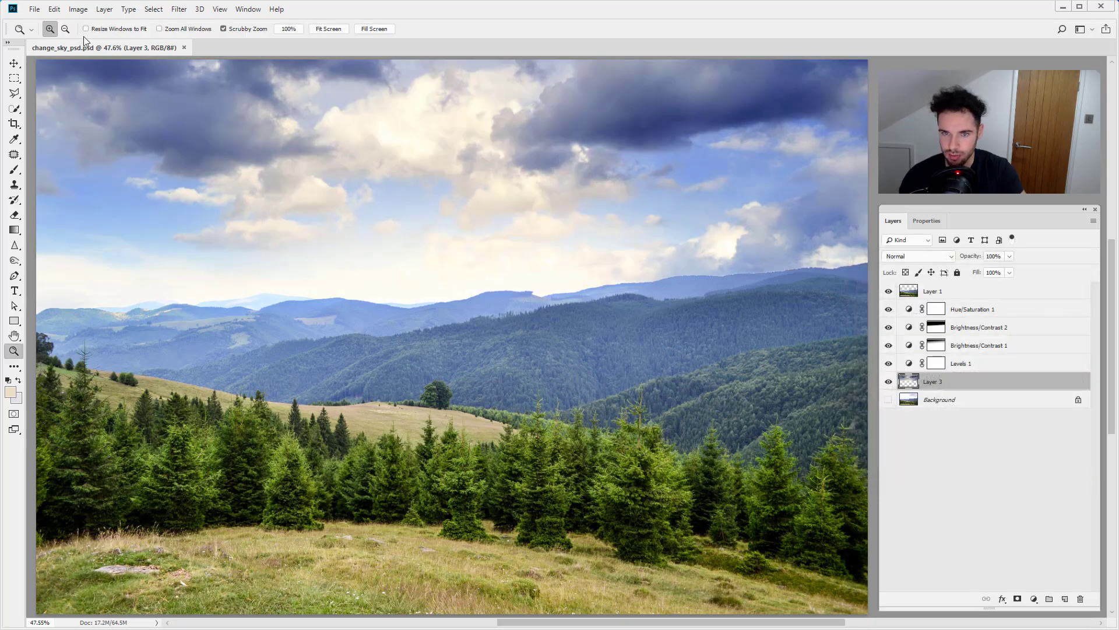
# Apply Levels to the sky layer, sampling the bright central cloud as the white point and comparing the preview before accepting
pyautogui.click(78, 10)
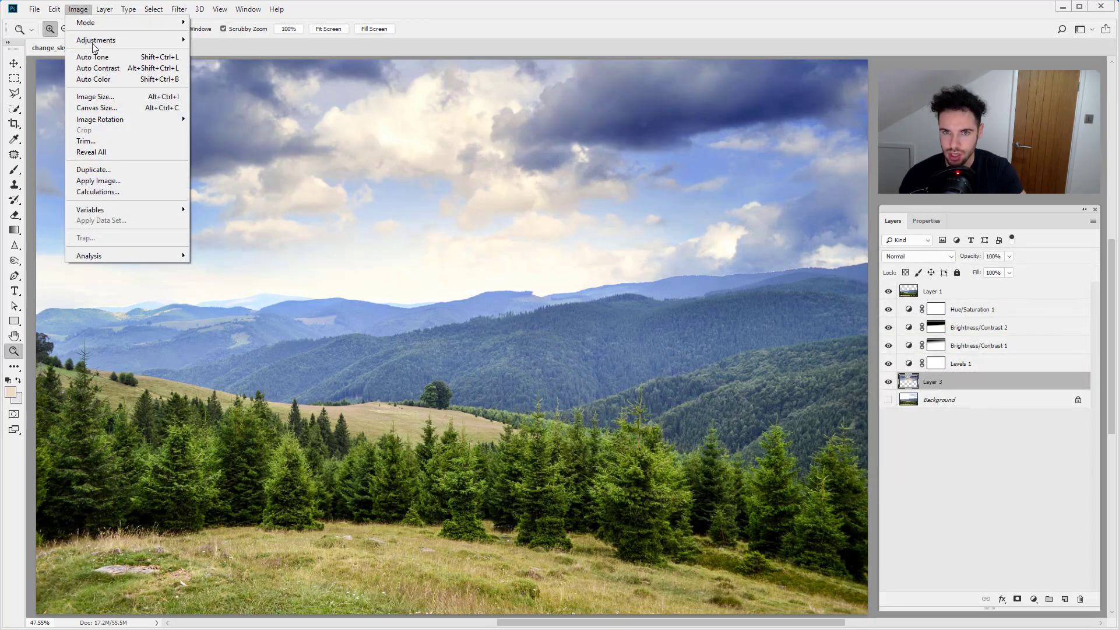
pyautogui.moveTo(146, 40)
pyautogui.click(211, 51)
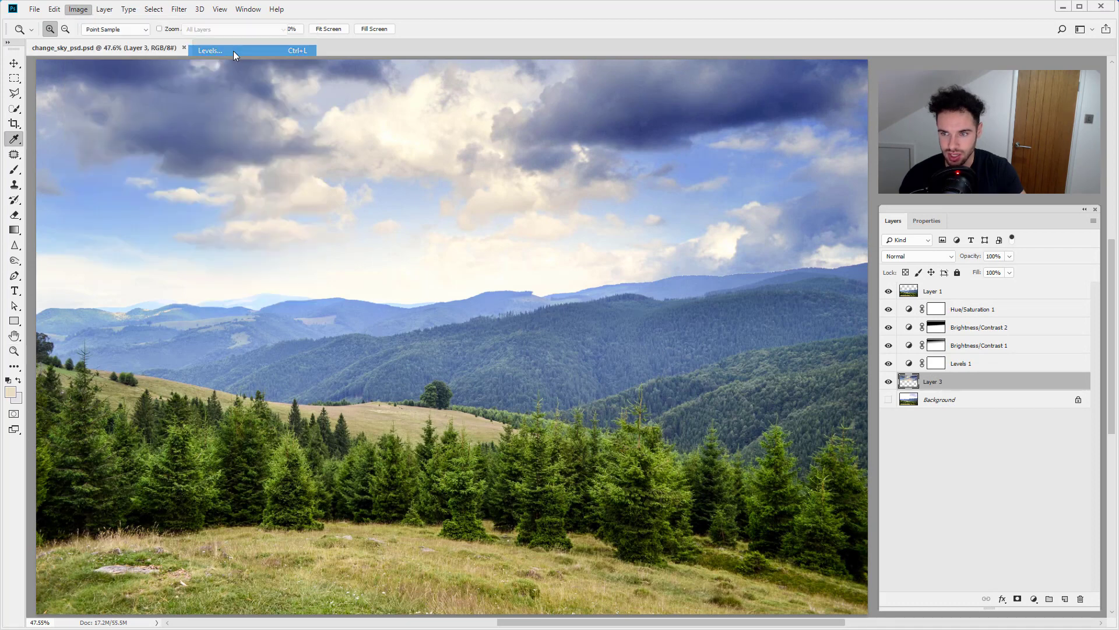
pyautogui.click(1072, 379)
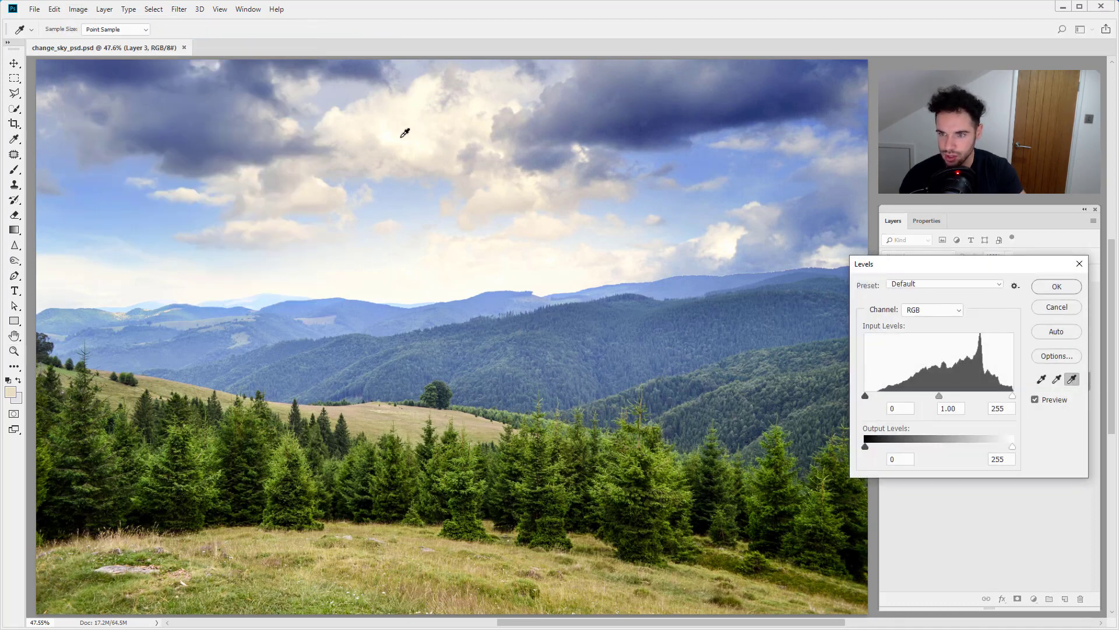
pyautogui.click(386, 138)
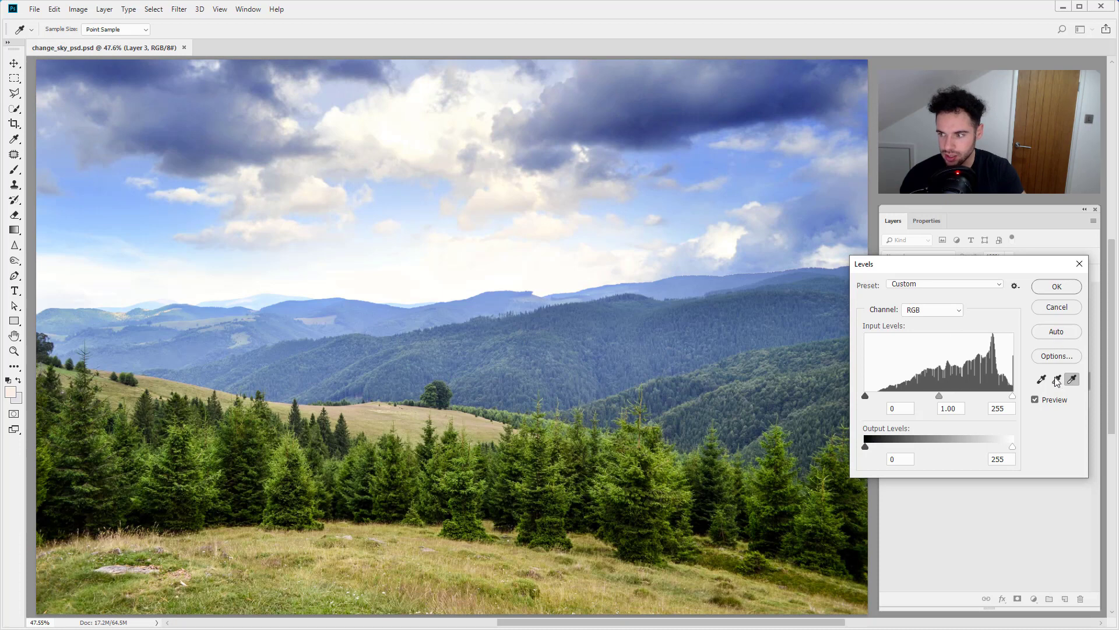
pyautogui.click(1035, 400)
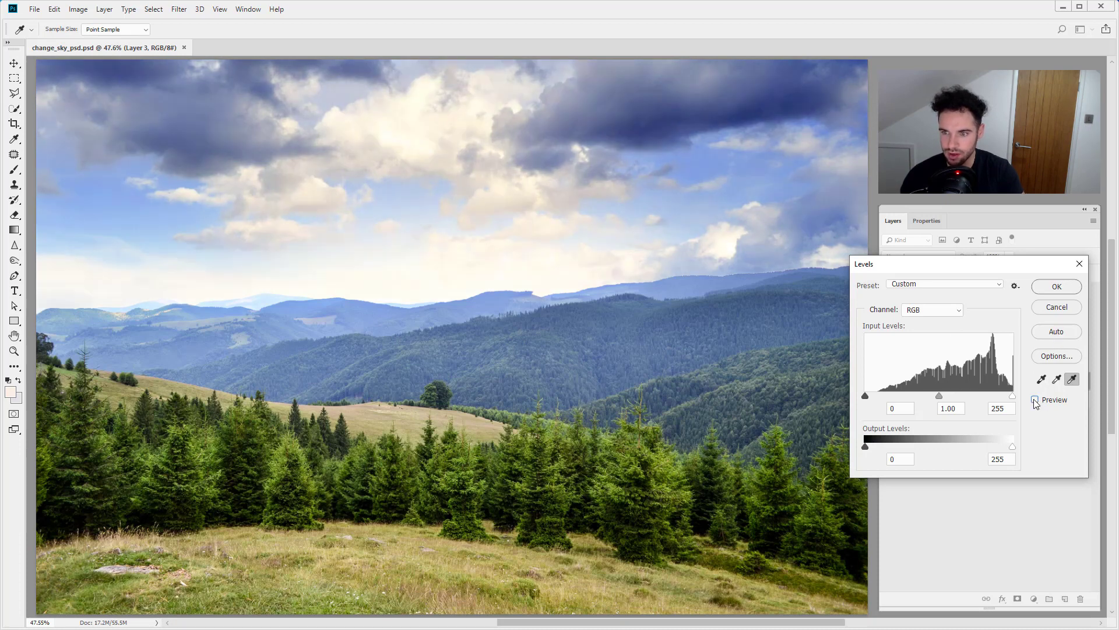
pyautogui.click(1035, 400)
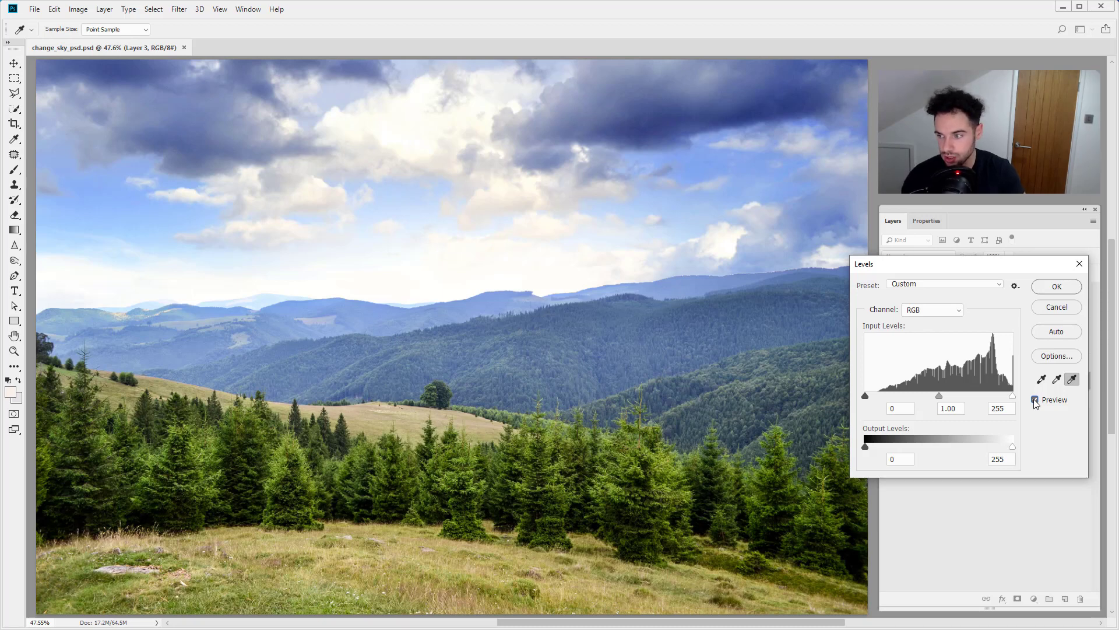
pyautogui.click(1035, 400)
pyautogui.click(1035, 400)
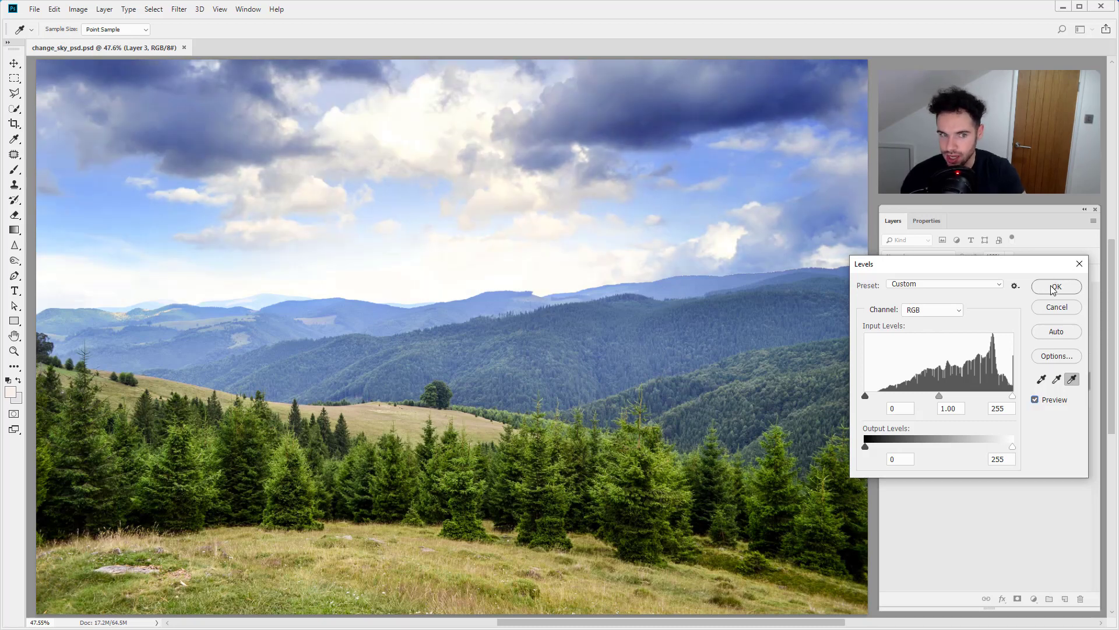
pyautogui.click(1055, 287)
# Warp the sky layer, pulling its lower-right corner and the right part of its lower edge up towards the mountain ridge
pyautogui.press('z')
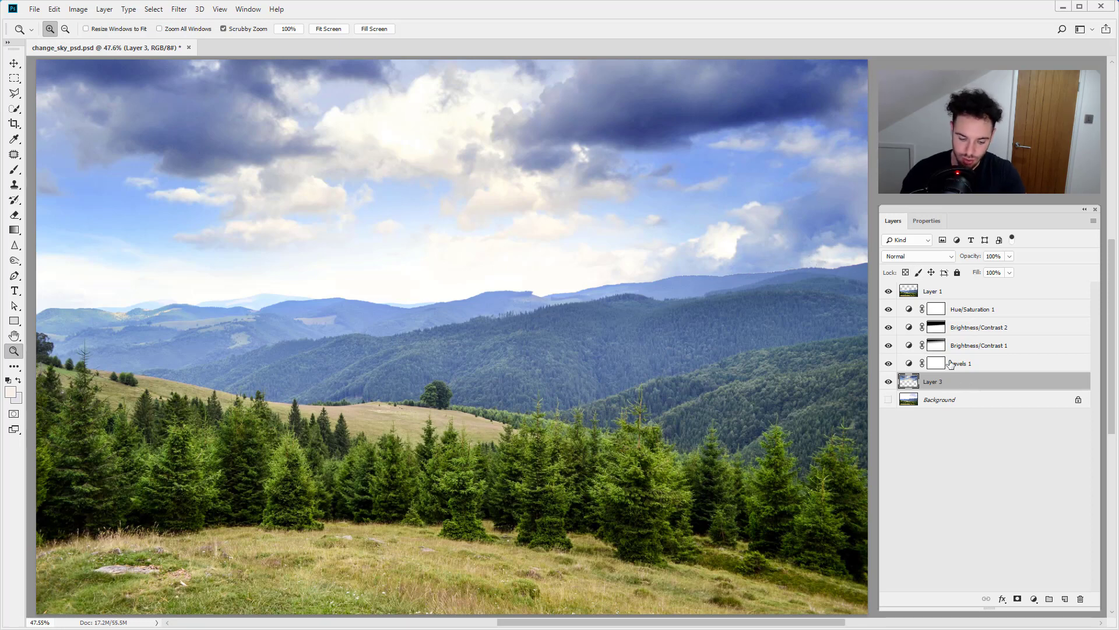
pyautogui.hotkey('ctrl', 't')
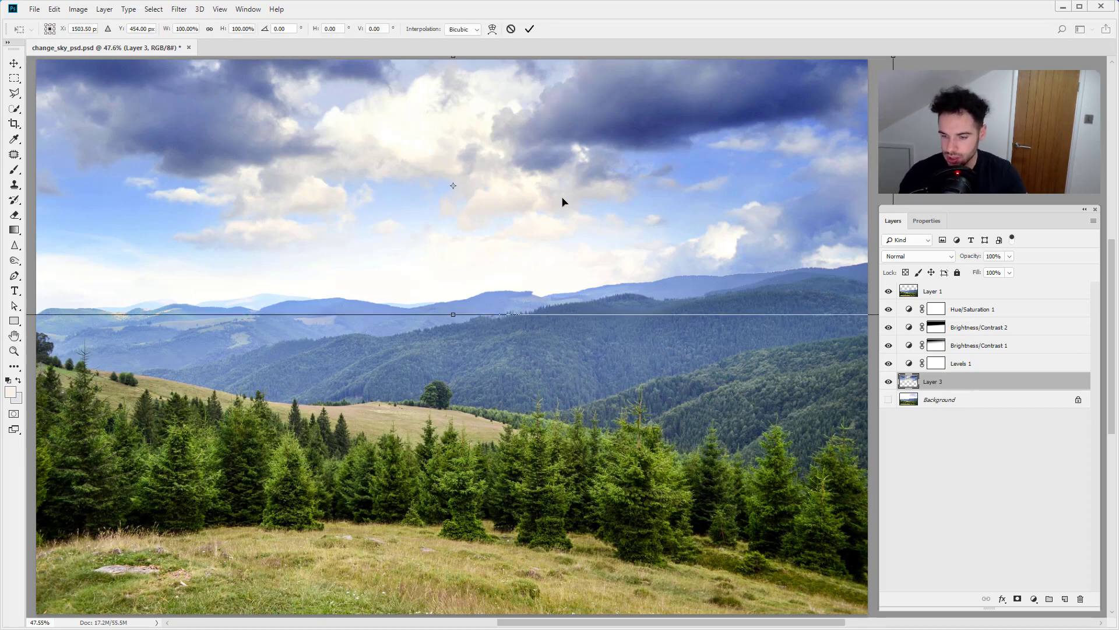
pyautogui.hotkey('ctrl', '-')
pyautogui.rightClick(571, 210)
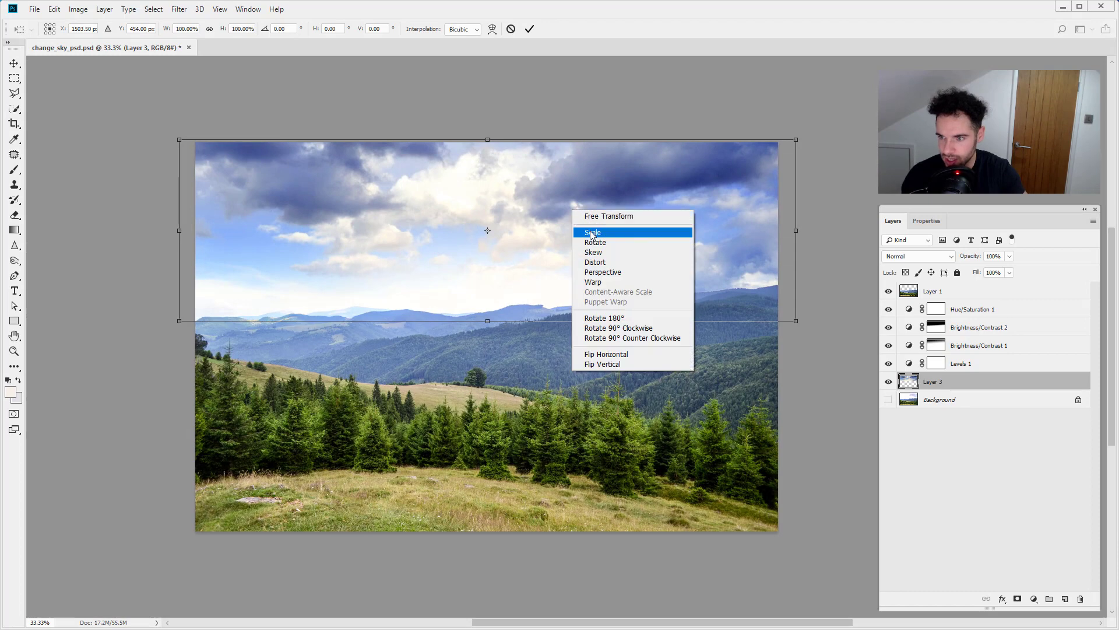
pyautogui.click(593, 282)
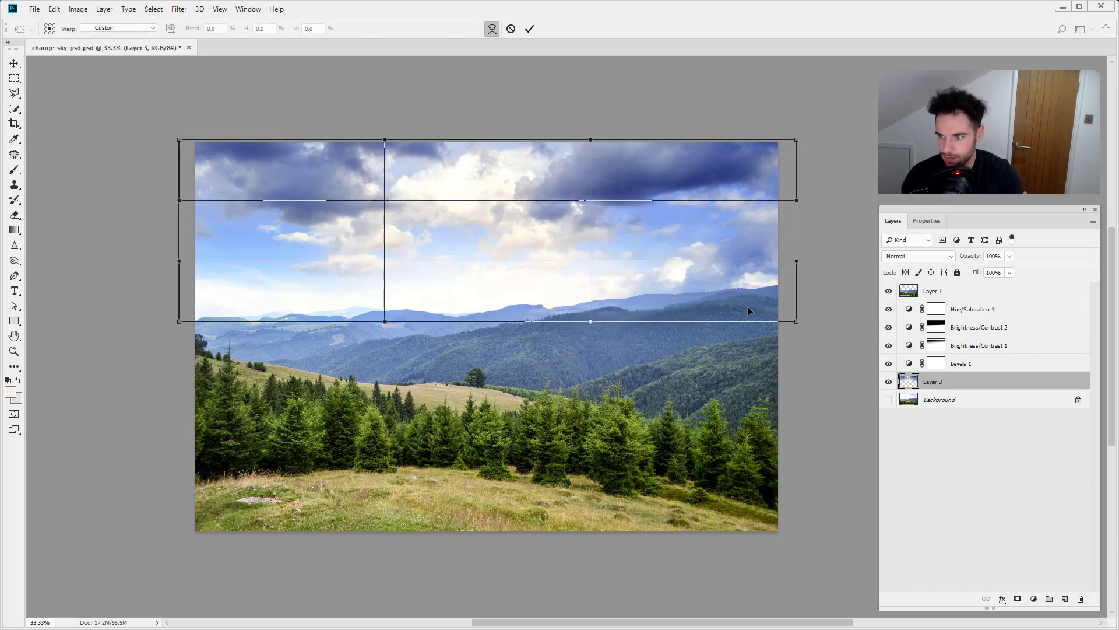
pyautogui.moveTo(798, 317); pyautogui.dragTo(796, 295)
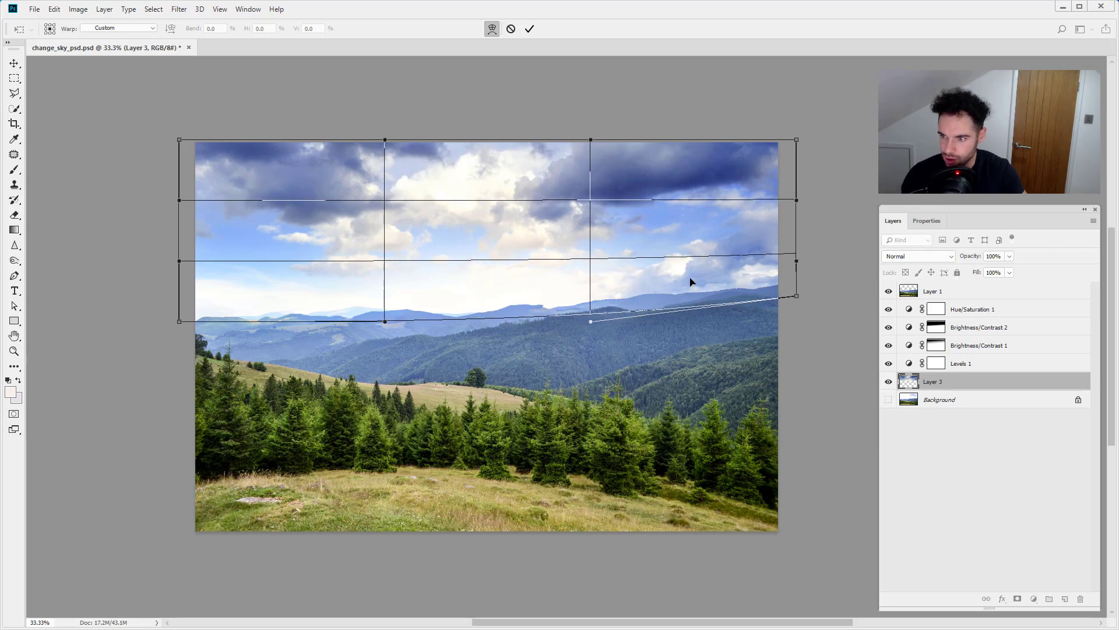
pyautogui.moveTo(593, 320); pyautogui.dragTo(562, 290)
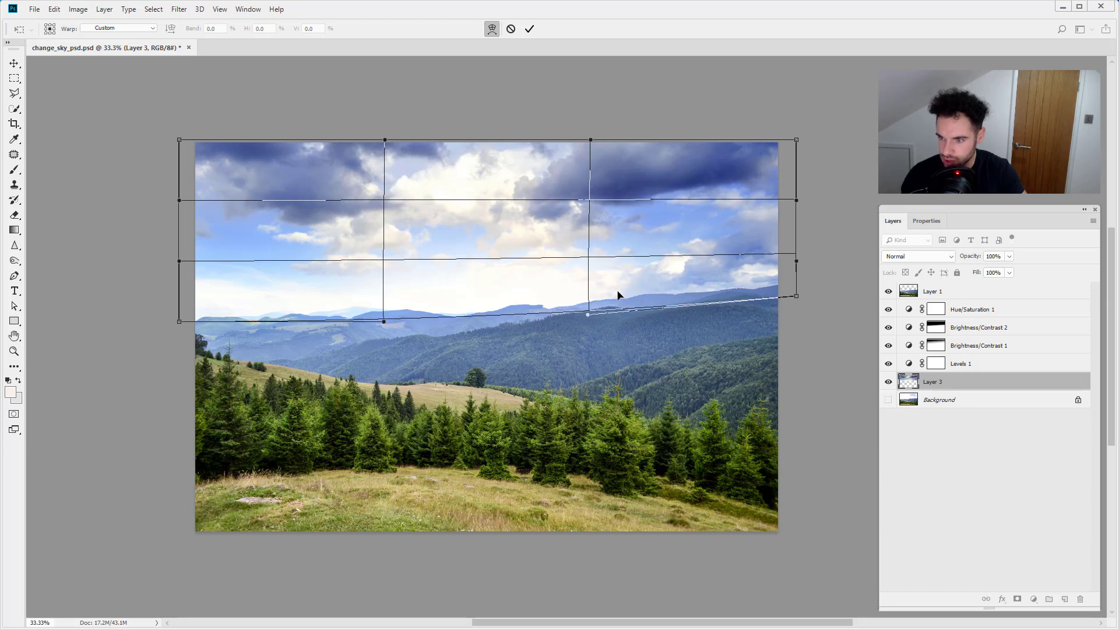
# Refine the warp so the right part of the sky's lower edge follows the sloping ridge, and apply the transformation
pyautogui.moveTo(619, 294); pyautogui.dragTo(620, 292)
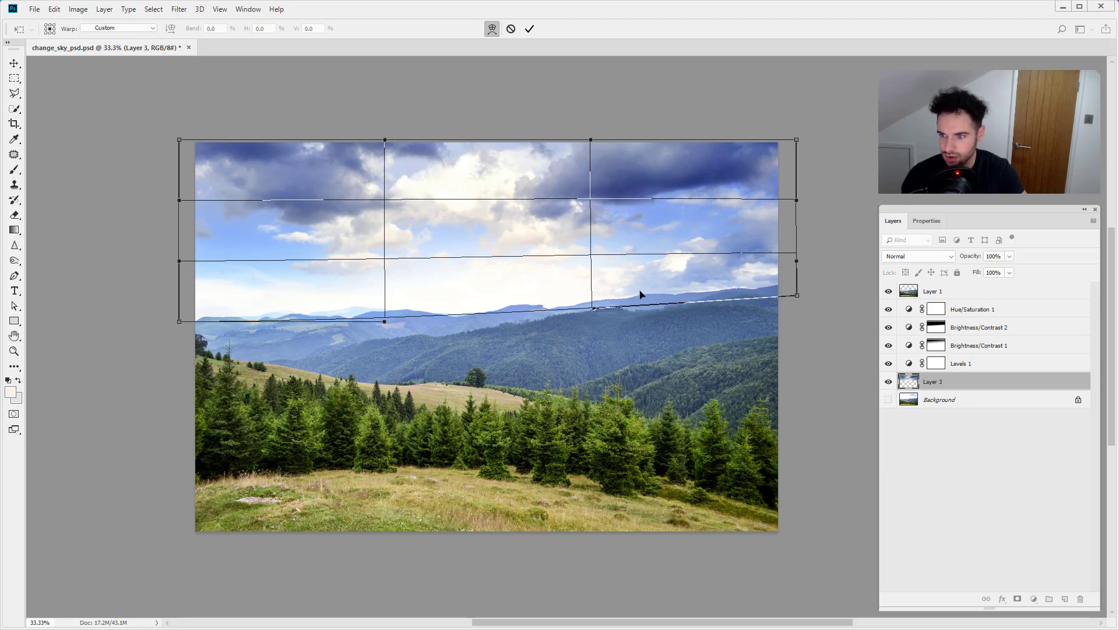
pyautogui.moveTo(574, 297)
pyautogui.mouseDown()
pyautogui.moveTo(575, 280)
pyautogui.moveTo(571, 302)
pyautogui.mouseUp()
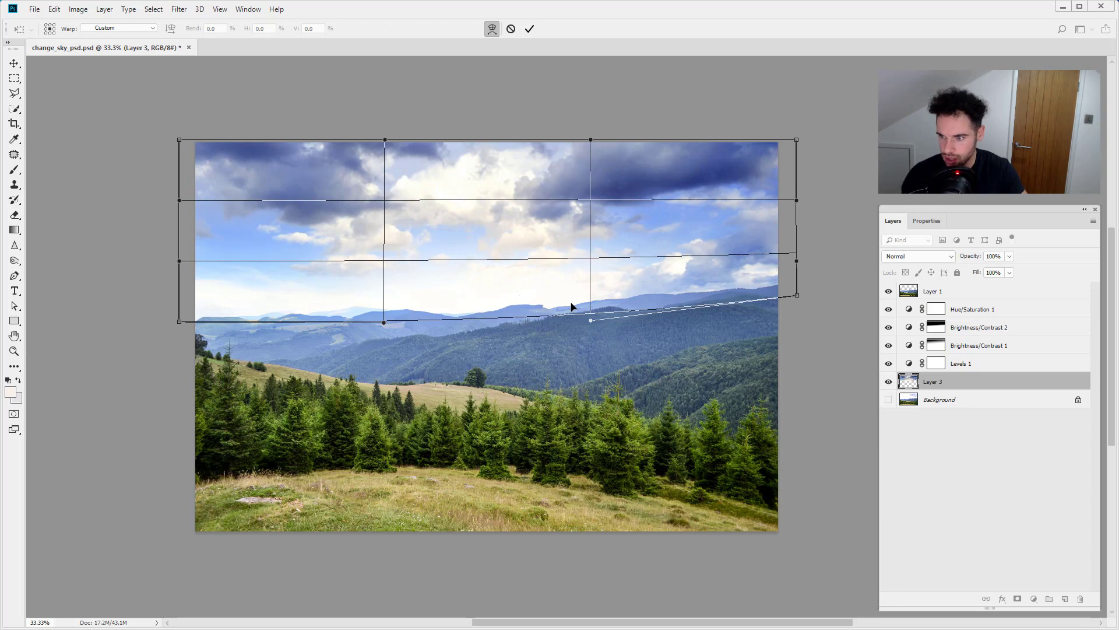
pyautogui.moveTo(676, 315); pyautogui.dragTo(650, 290)
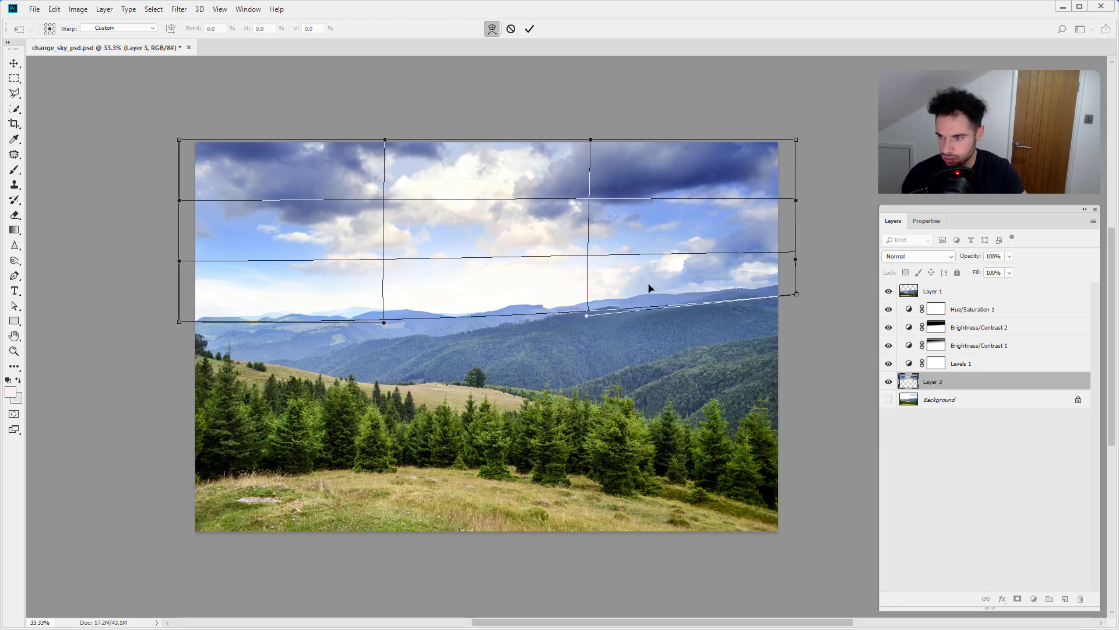
pyautogui.moveTo(797, 297); pyautogui.dragTo(792, 291)
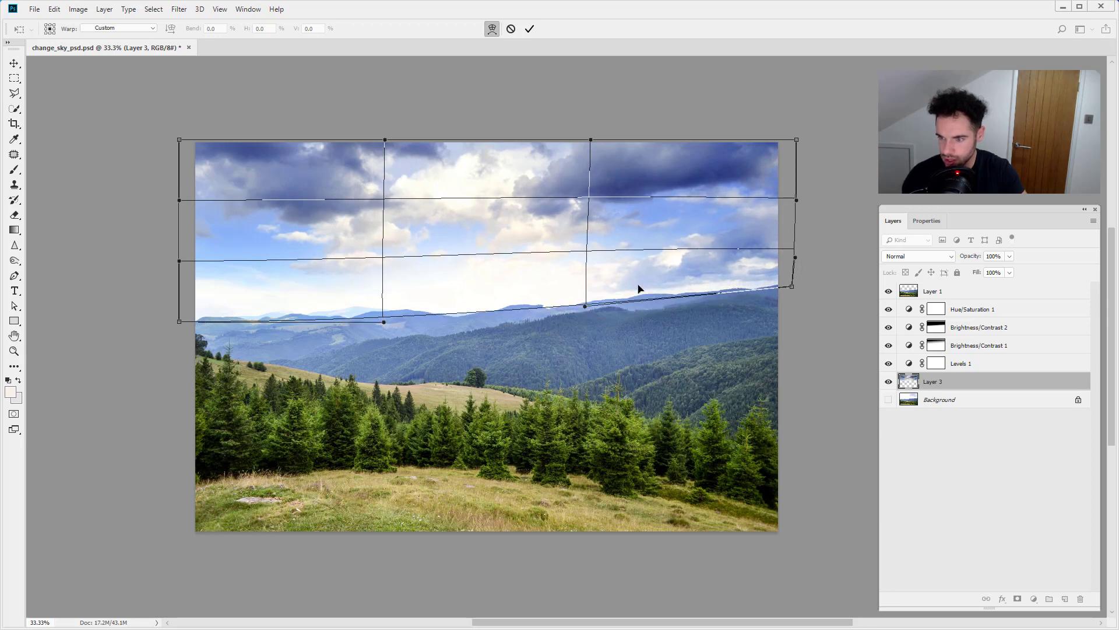
pyautogui.moveTo(638, 284); pyautogui.dragTo(638, 286)
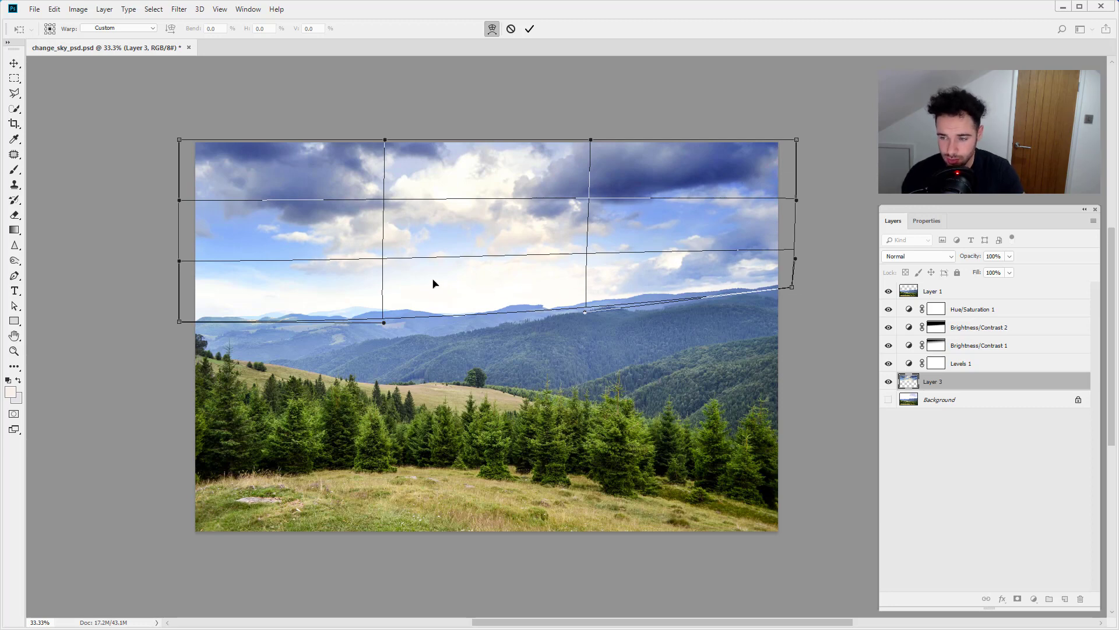
pyautogui.press('Return')
# Sharpen the sky layer with Unsharp Mask at an amount of 50%, a radius of 2.0 pixels and a threshold of 0 levels
pyautogui.press('z')
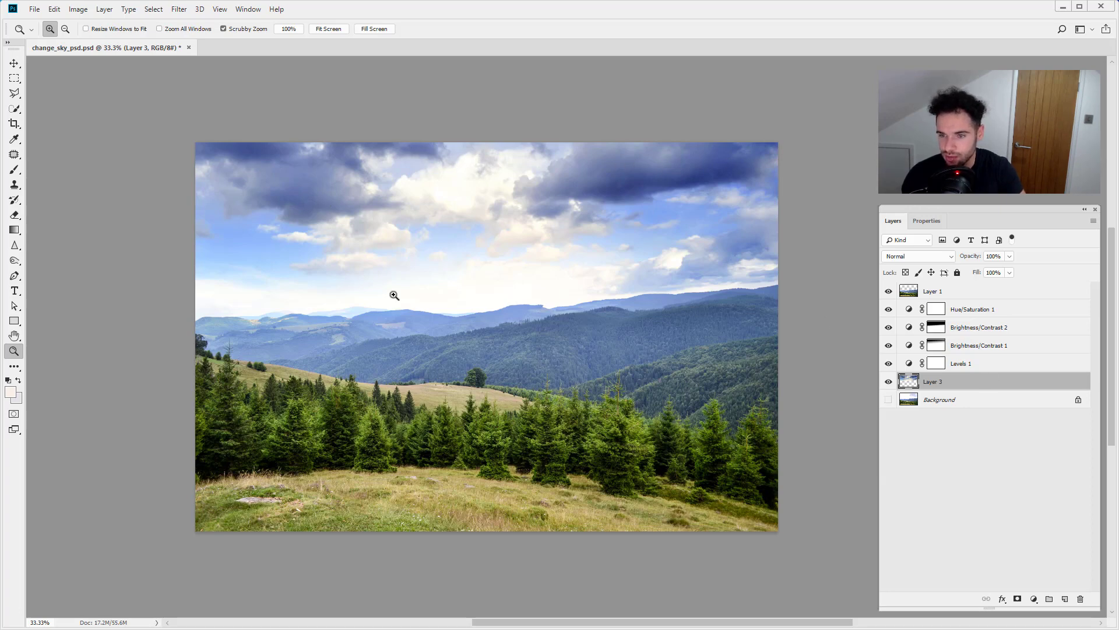
pyautogui.click(178, 9)
pyautogui.moveTo(199, 209)
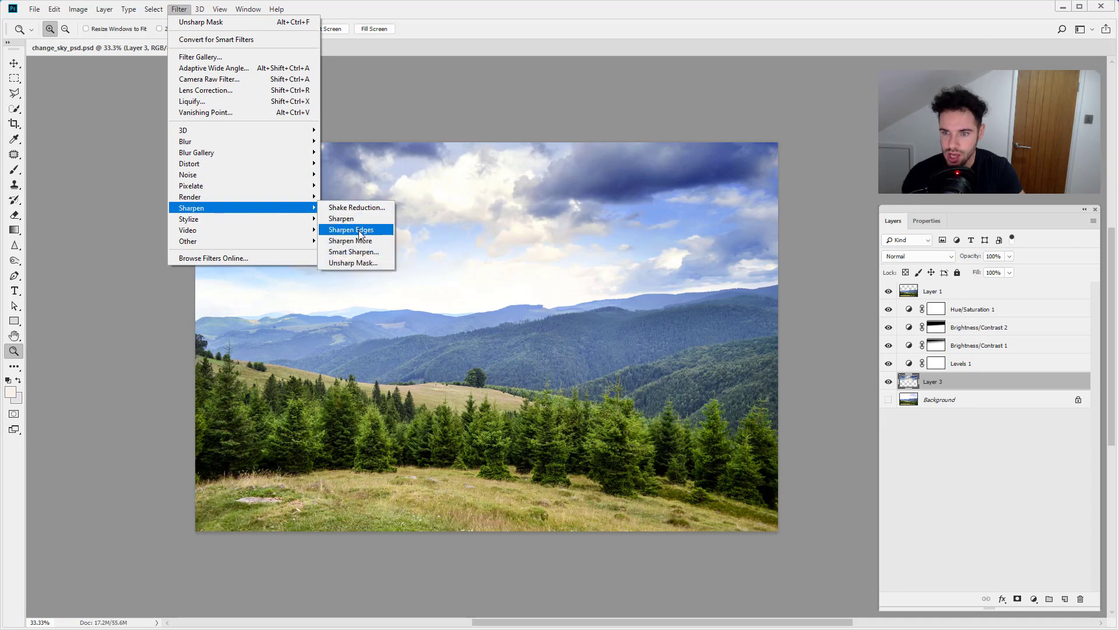
pyautogui.click(352, 263)
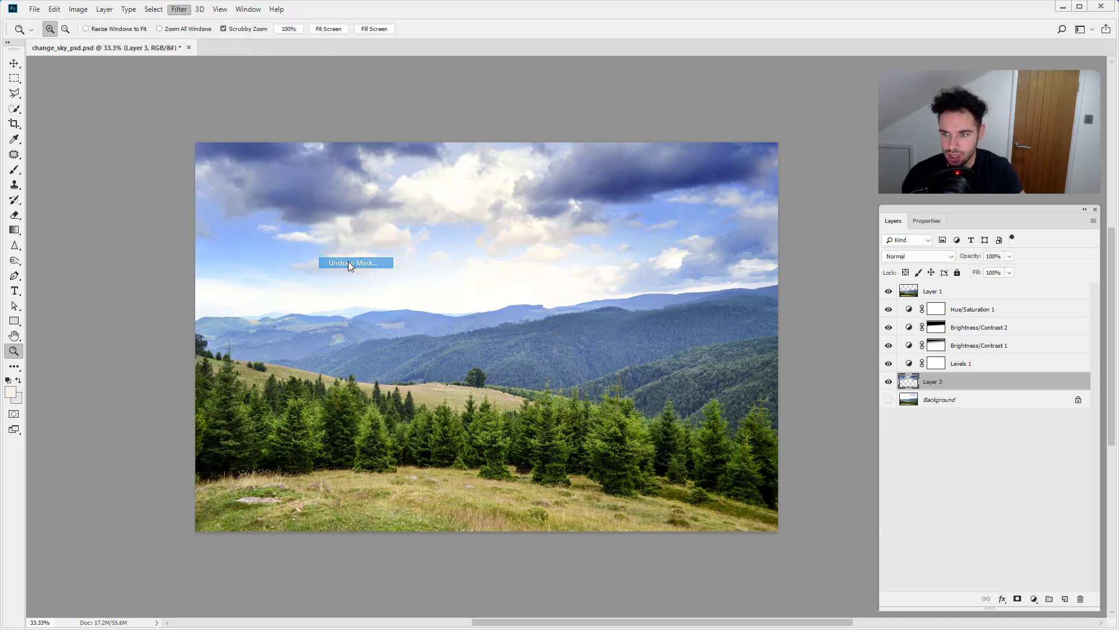
pyautogui.moveTo(185, 79); pyautogui.dragTo(146, 94)
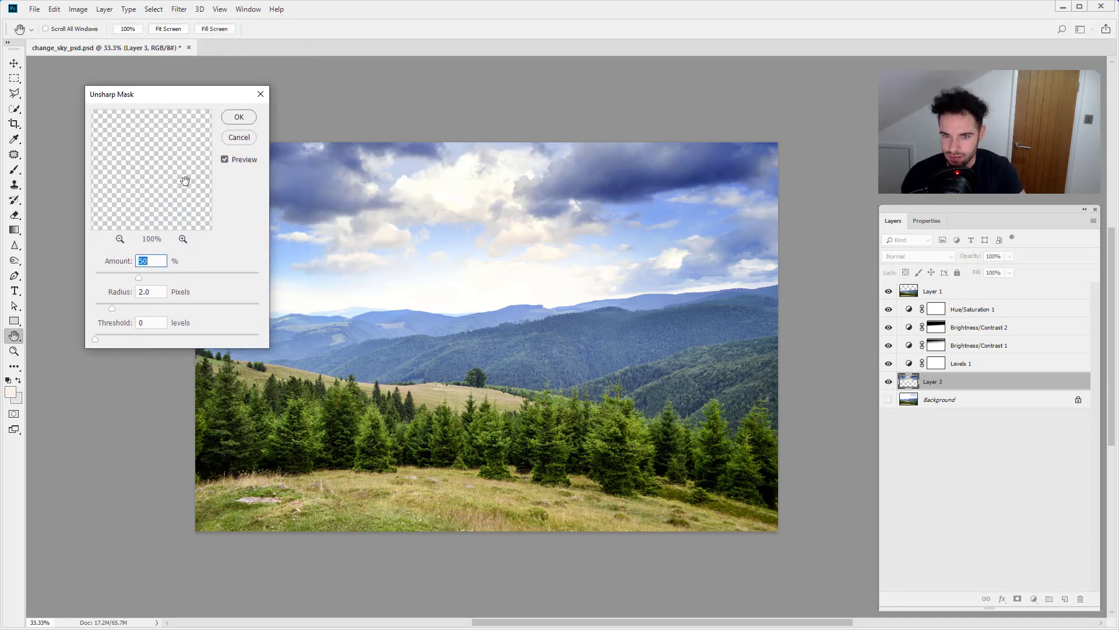
pyautogui.moveTo(139, 278)
pyautogui.mouseDown()
pyautogui.moveTo(240, 276)
pyautogui.moveTo(141, 274)
pyautogui.mouseUp()
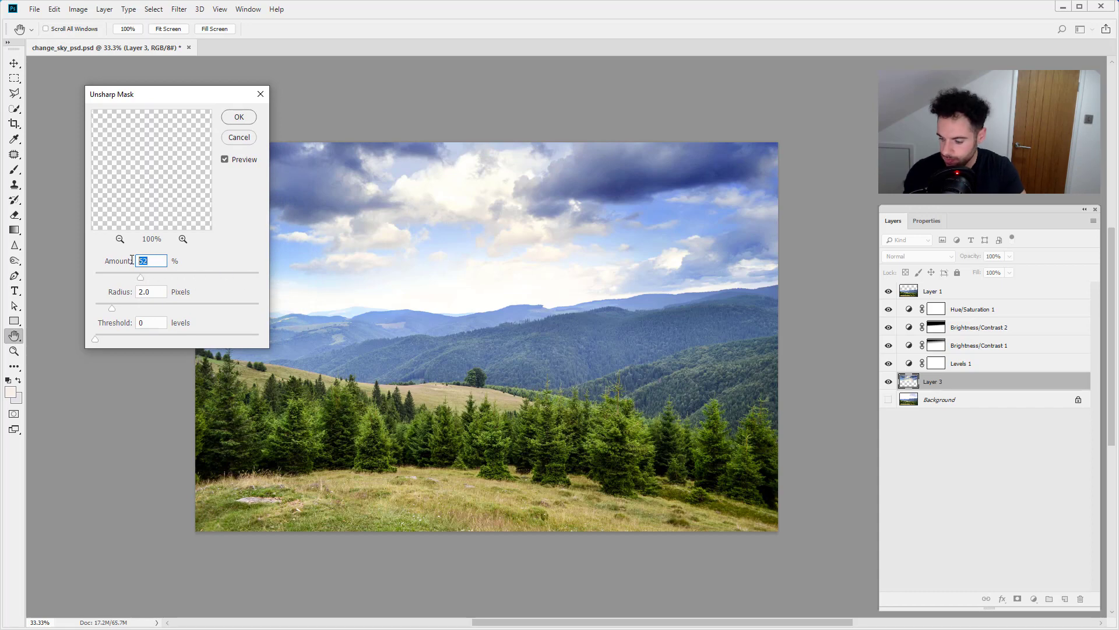
pyautogui.write('50')
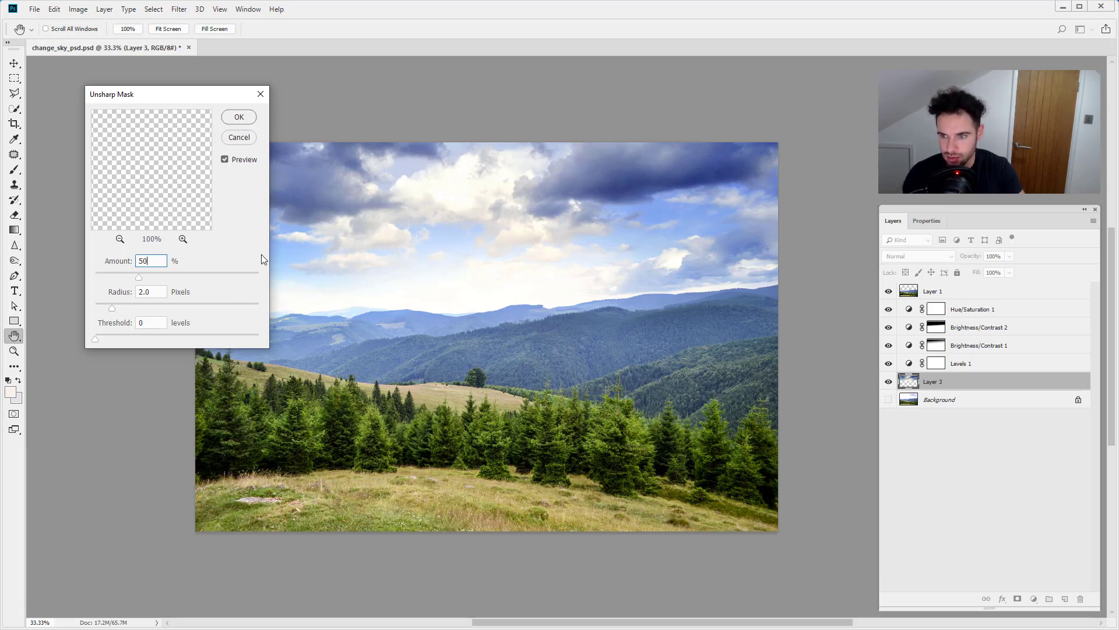
pyautogui.doubleClick(140, 262)
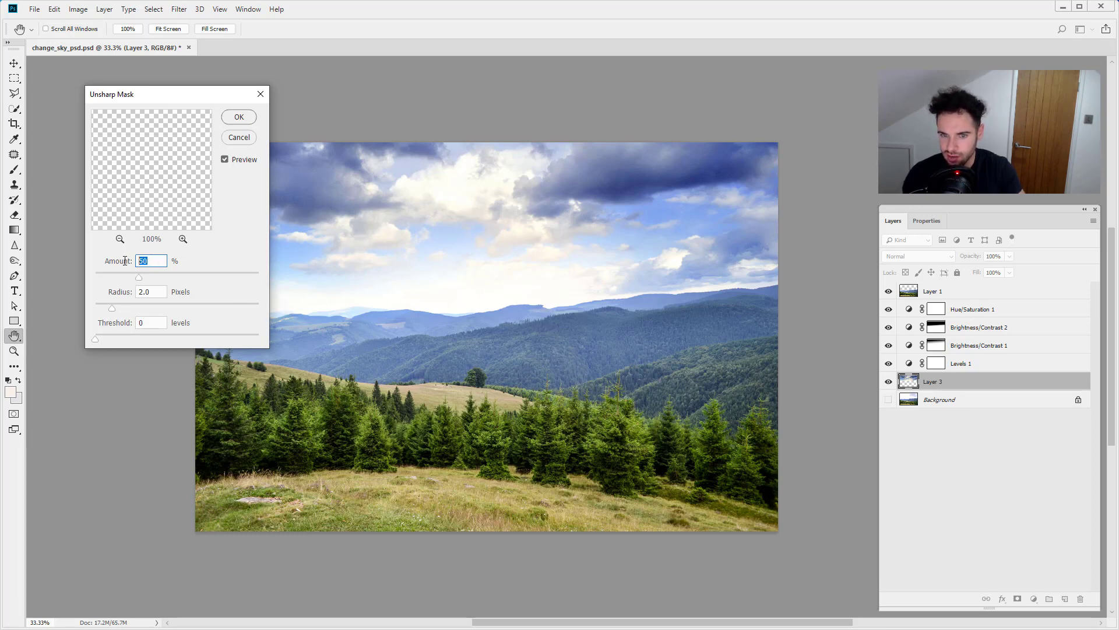
pyautogui.click(239, 118)
pyautogui.press('z')
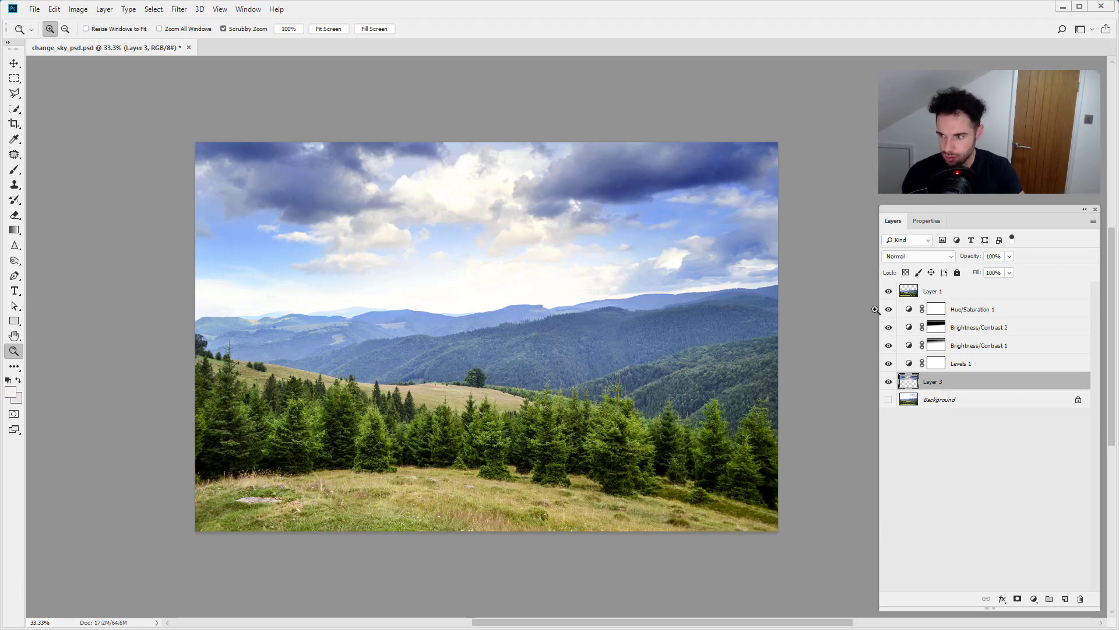
# Add a Photo Filter adjustment layer above Layer 1 and set its filter to Warming Filter (81)
pyautogui.click(969, 291)
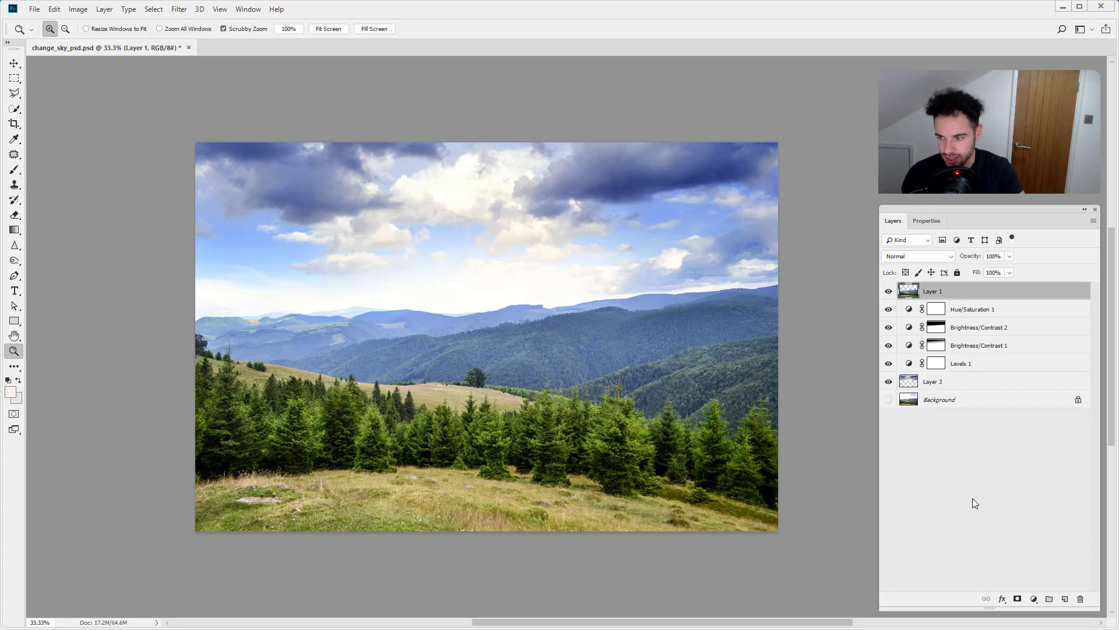
pyautogui.click(1034, 601)
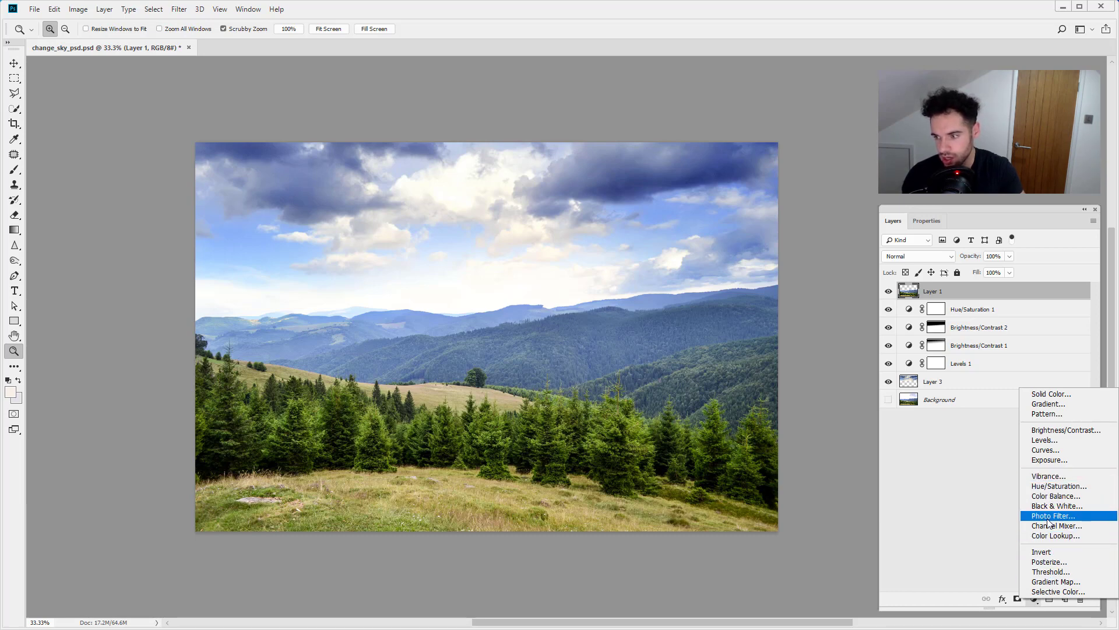
pyautogui.click(1002, 563)
pyautogui.click(1034, 599)
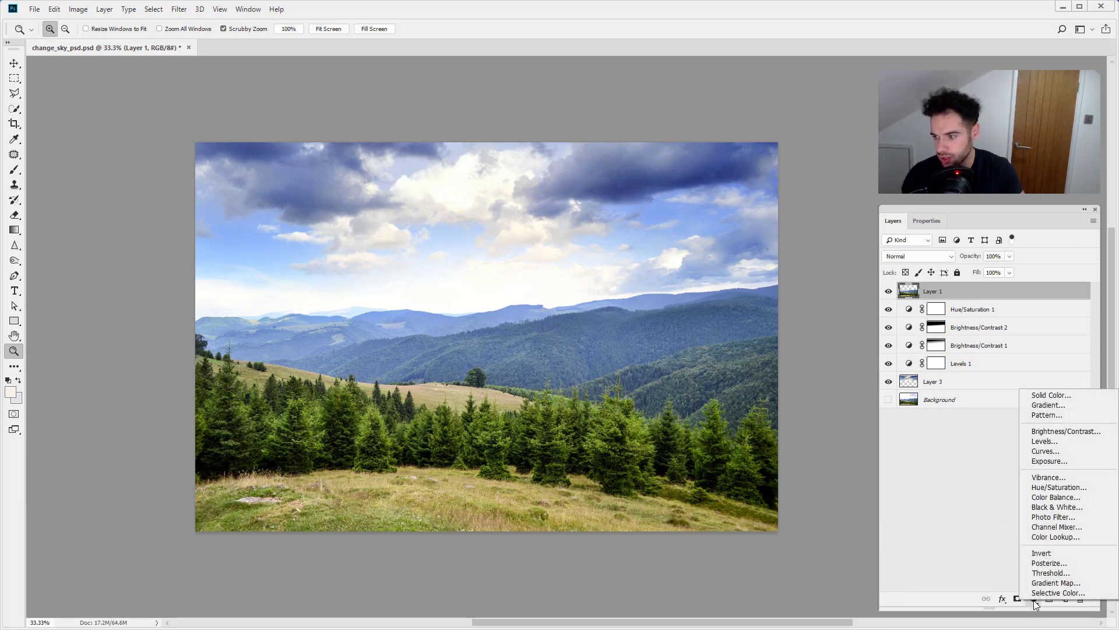
pyautogui.click(1044, 517)
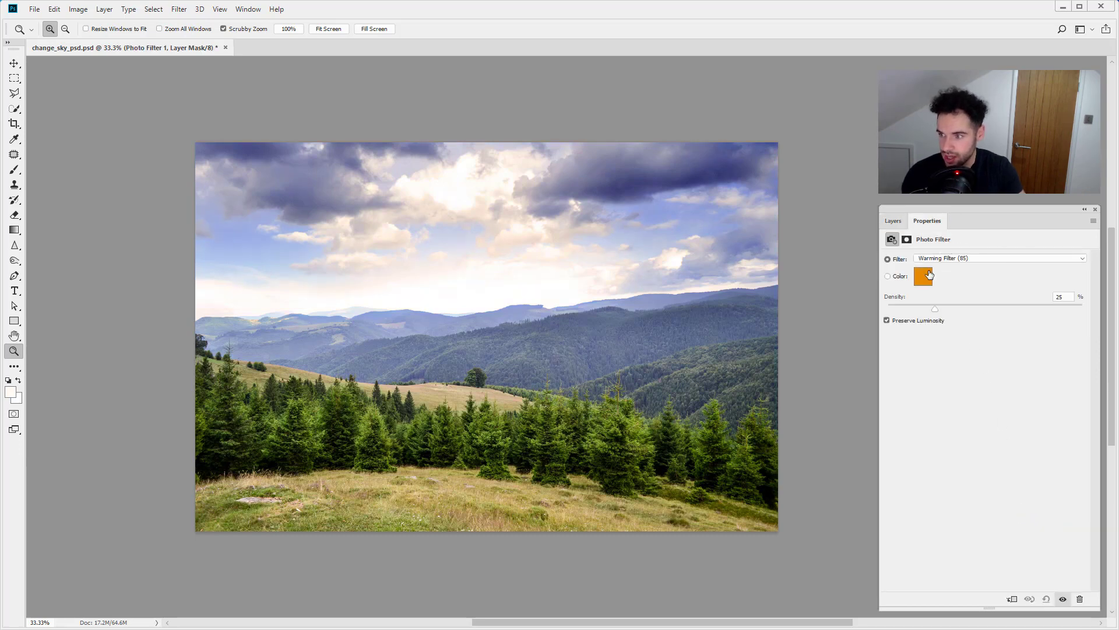
pyautogui.click(949, 259)
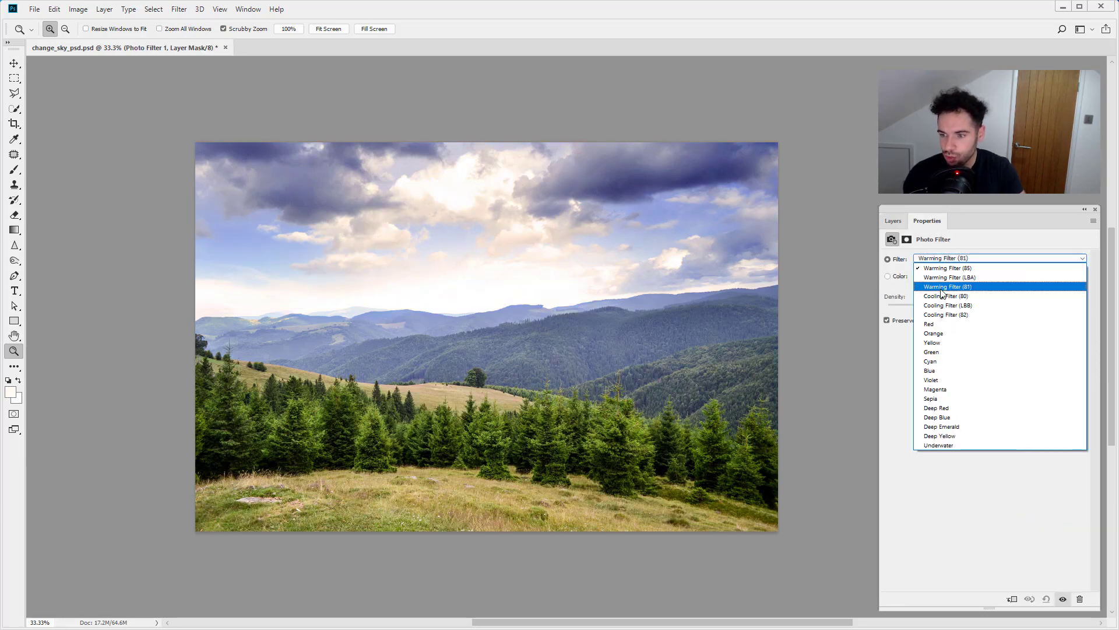
pyautogui.click(941, 286)
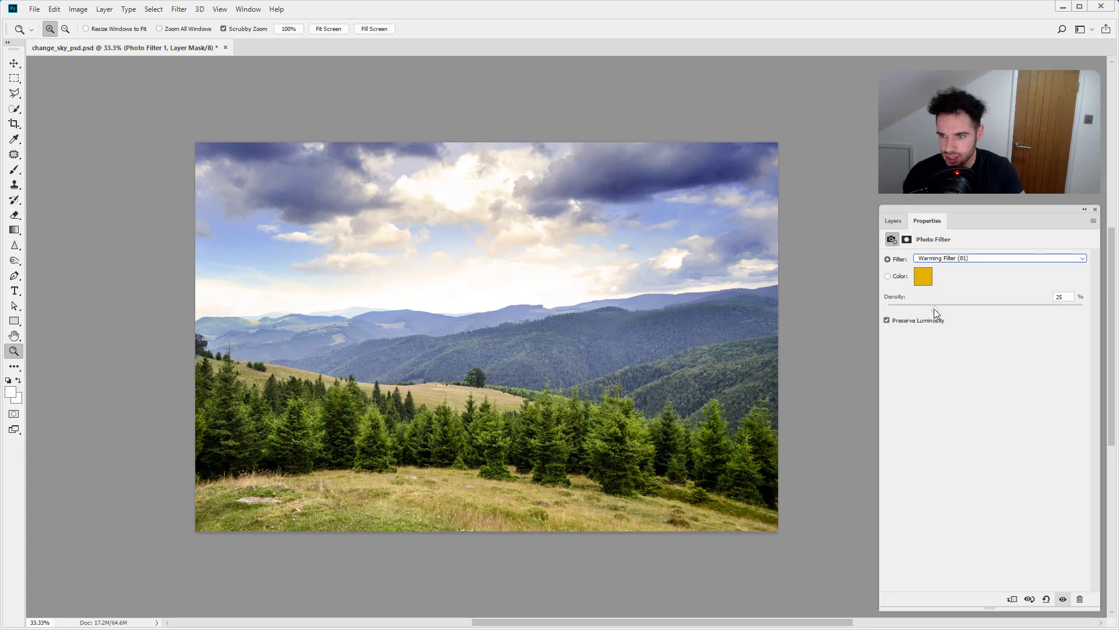
# Try weaker and stronger densities for the photo filter, and set the density back to 25%
pyautogui.moveTo(935, 310); pyautogui.dragTo(879, 309)
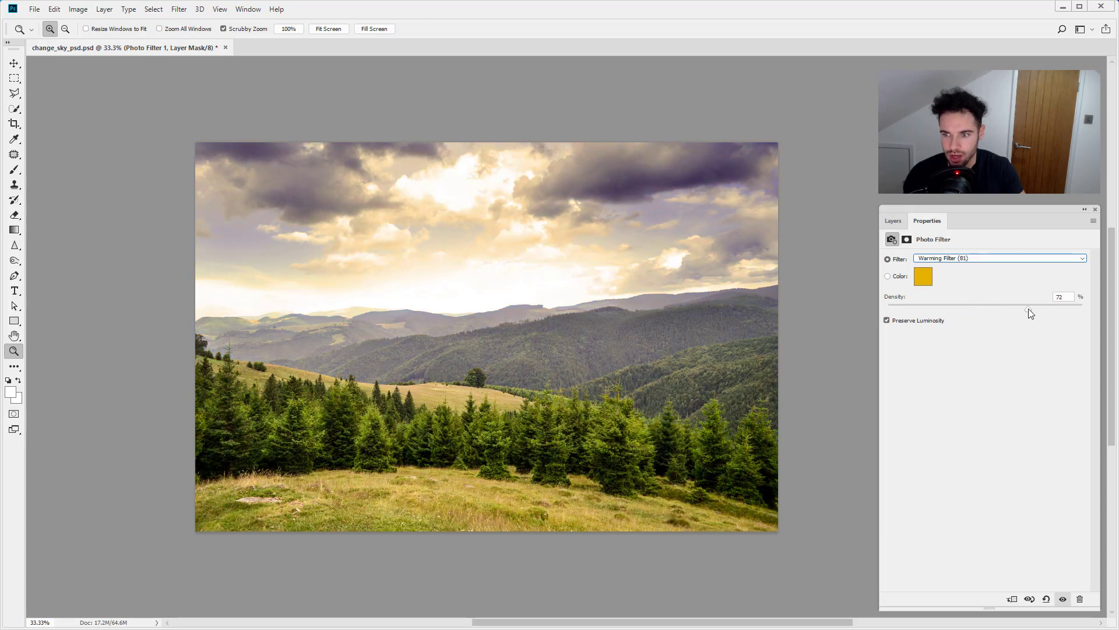
pyautogui.moveTo(1028, 309); pyautogui.dragTo(924, 309)
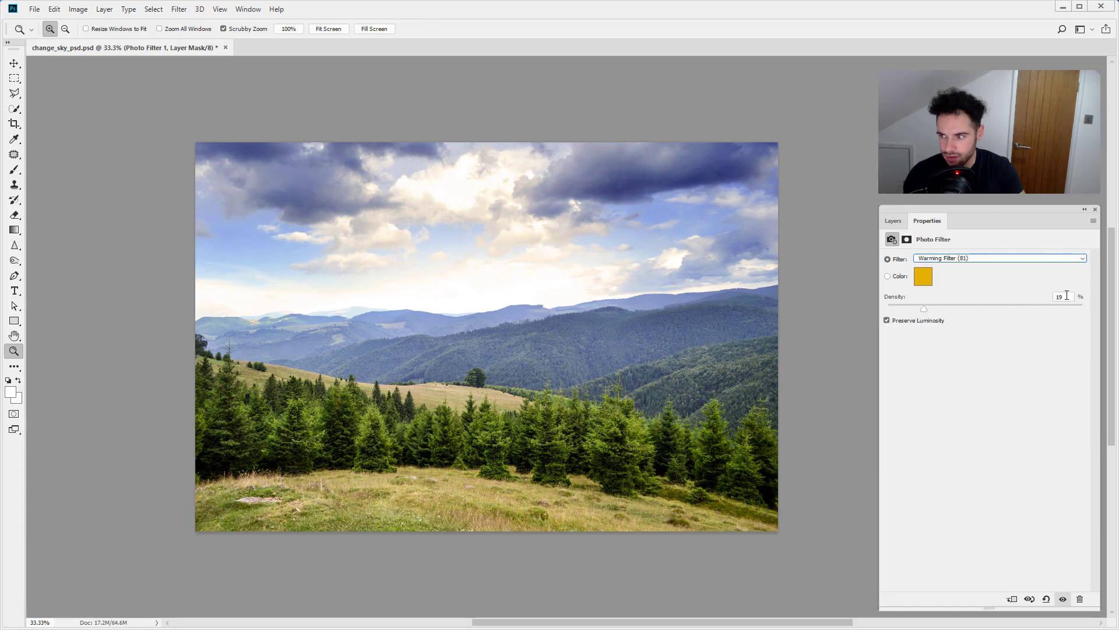
pyautogui.moveTo(1067, 296); pyautogui.dragTo(1042, 299)
pyautogui.write('25')
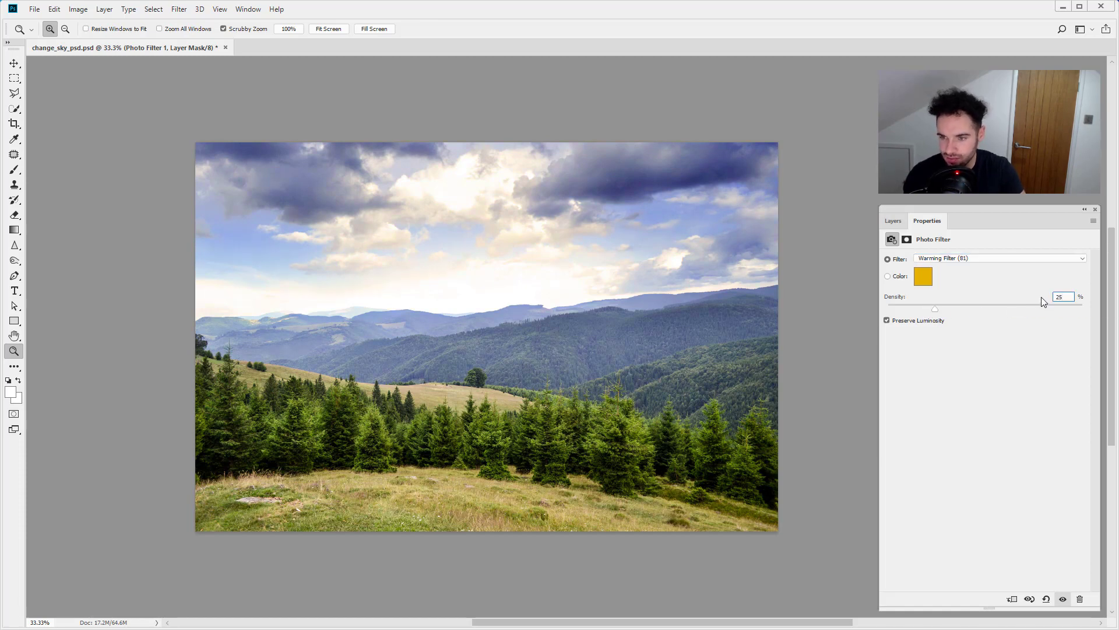
# Try the Orange preset for the photo filter and return it to Warming Filter (81)
pyautogui.click(997, 258)
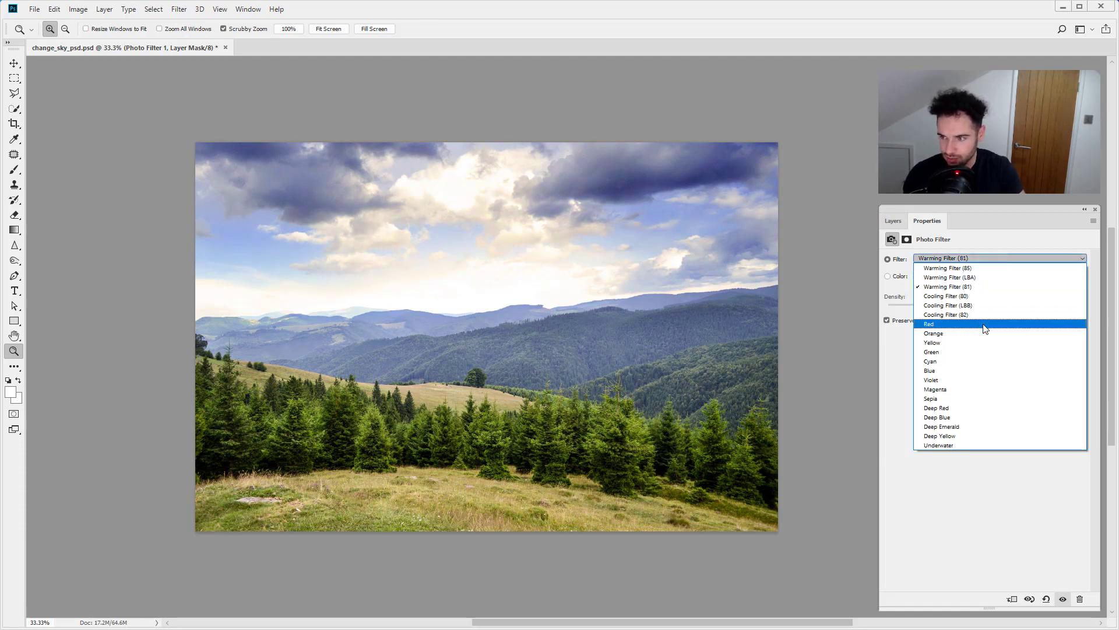
pyautogui.click(980, 333)
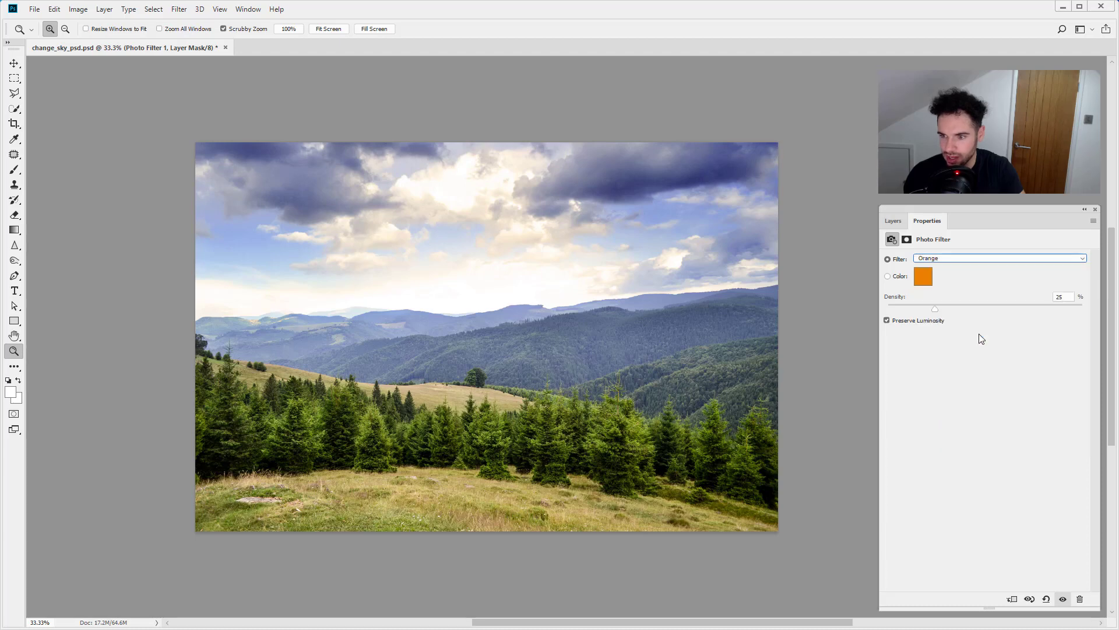
pyautogui.click(956, 258)
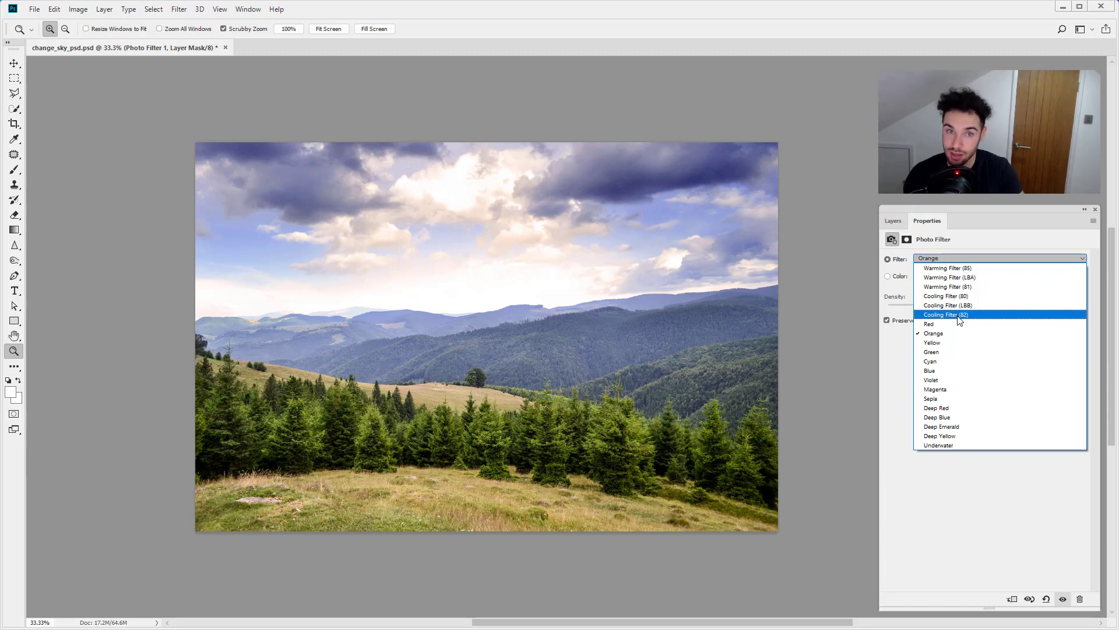
pyautogui.click(944, 287)
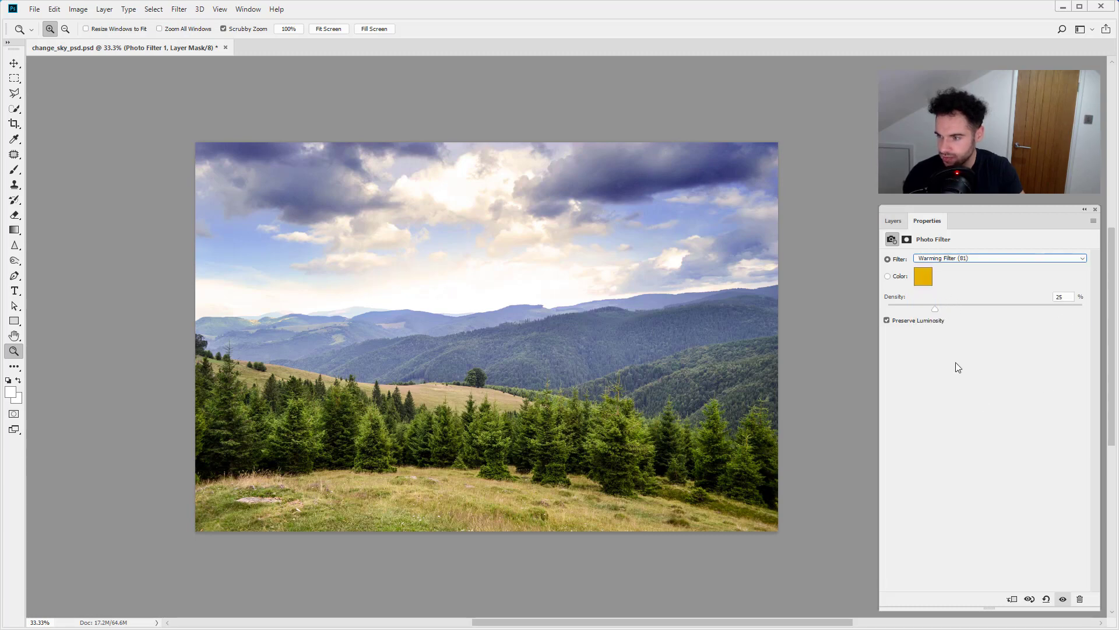
# Compare the image with and without the Brightness/Contrast 2 and Levels 1 adjustment layers
pyautogui.click(893, 222)
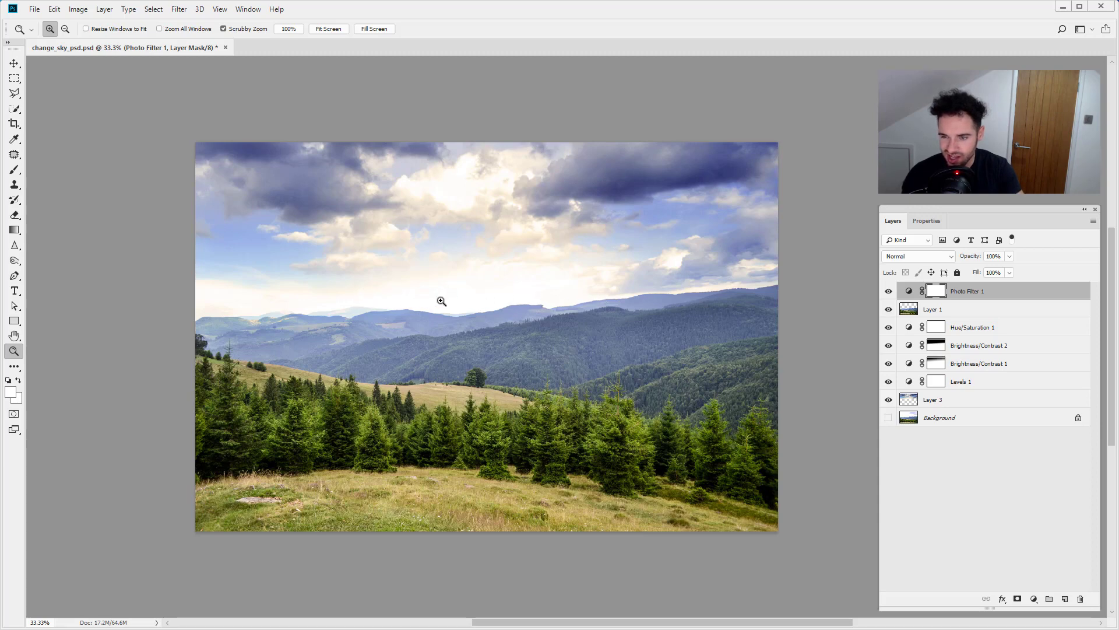
pyautogui.click(1001, 328)
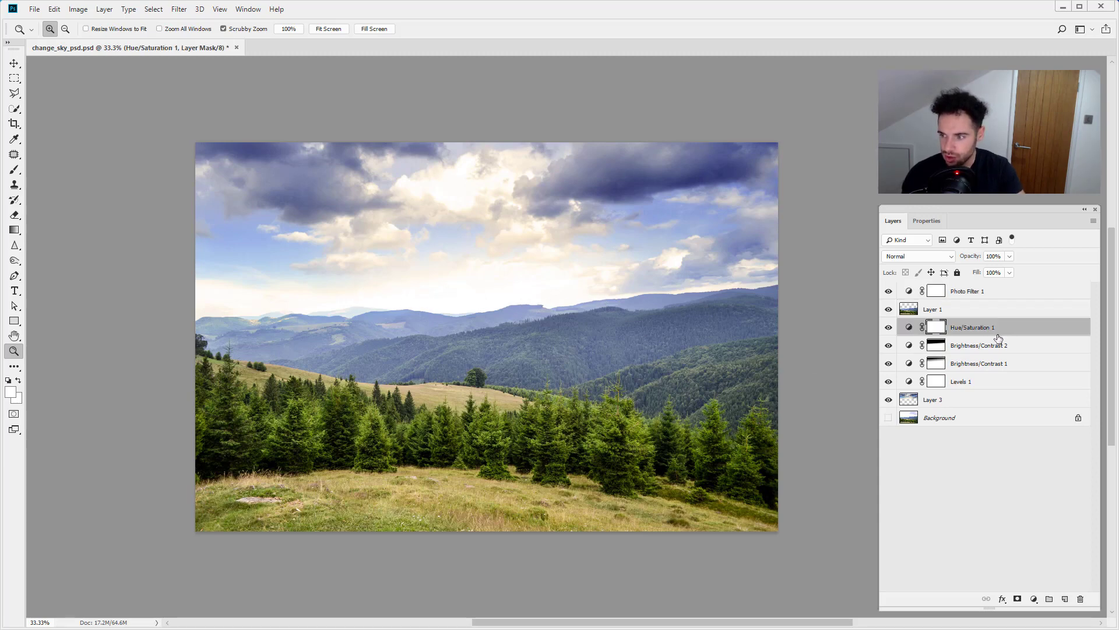
pyautogui.click(985, 348)
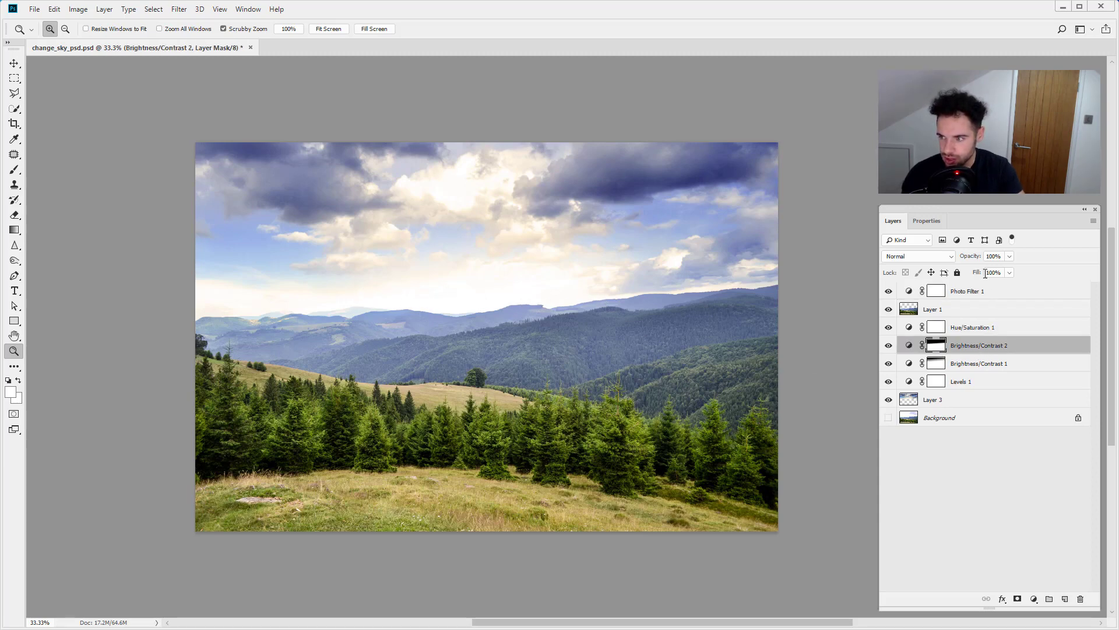
pyautogui.click(888, 345)
pyautogui.click(888, 346)
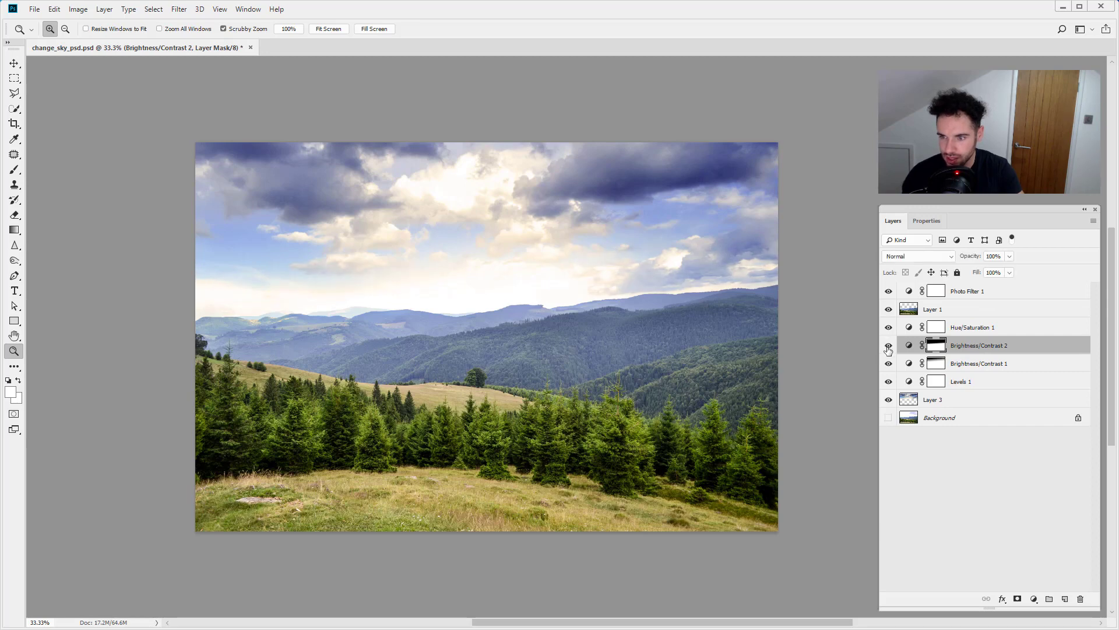
pyautogui.click(888, 381)
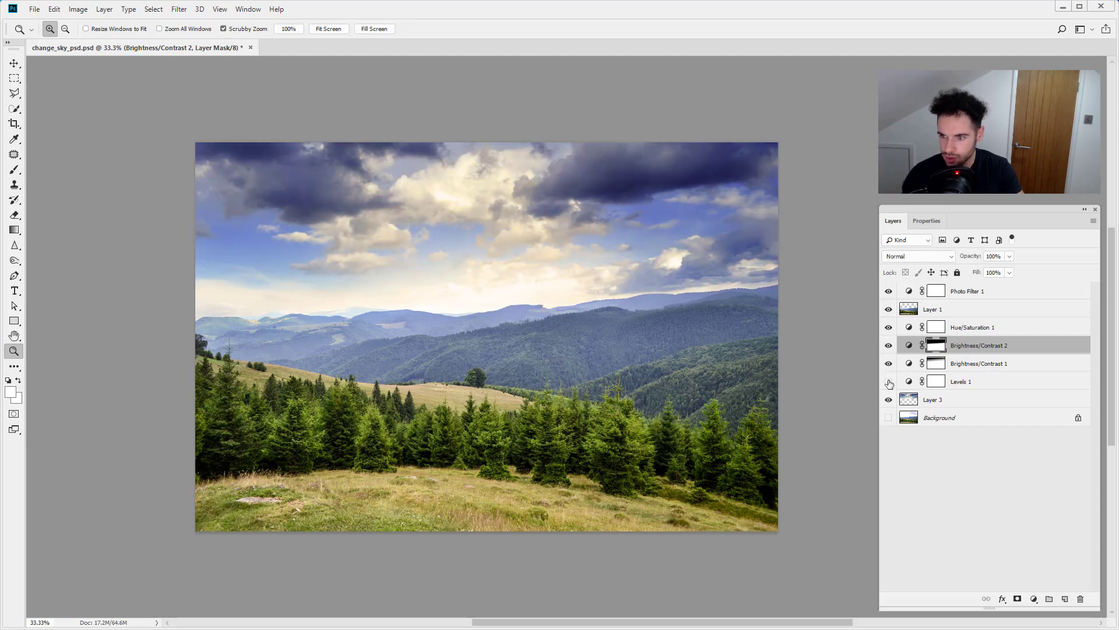
pyautogui.click(888, 382)
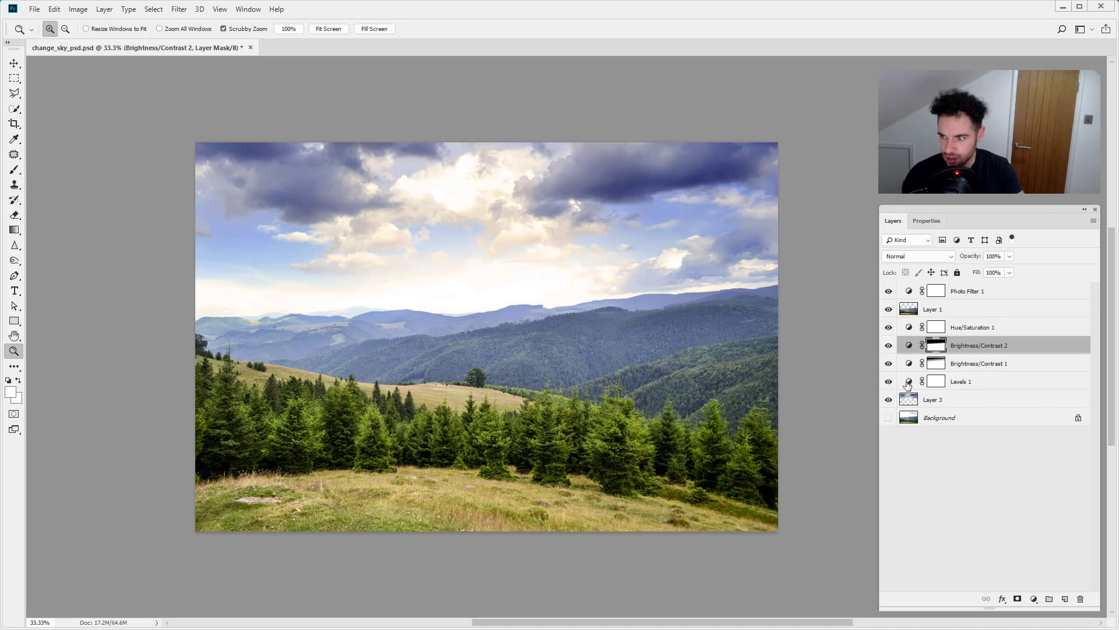
# Reduce the opacity of the Levels 1 adjustment layer to 80% and compare the image with and without it
pyautogui.click(970, 382)
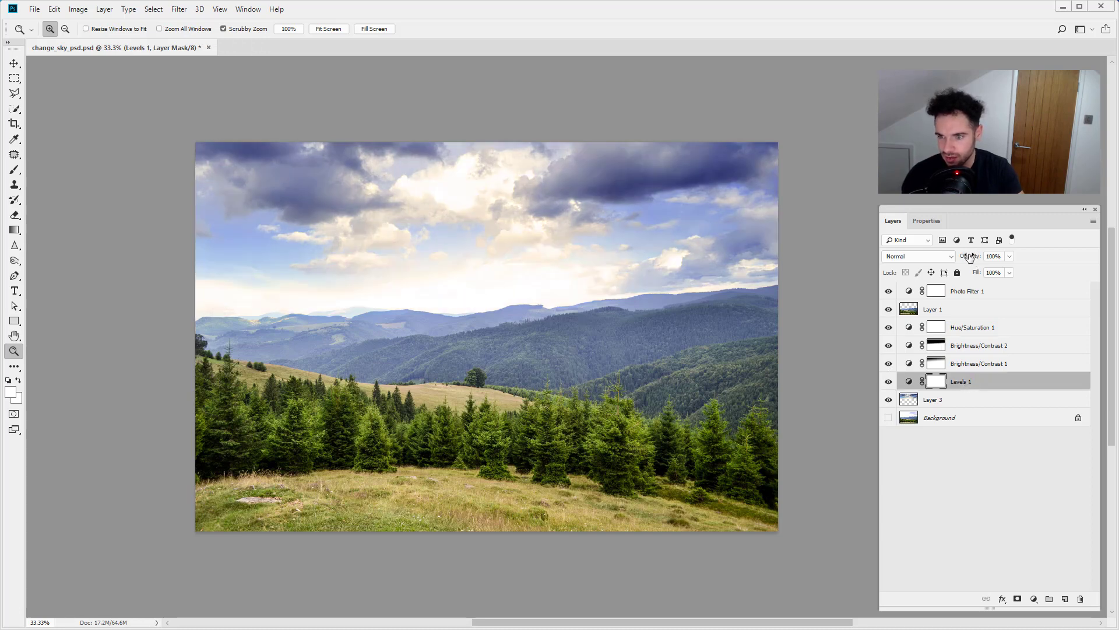
pyautogui.click(998, 256)
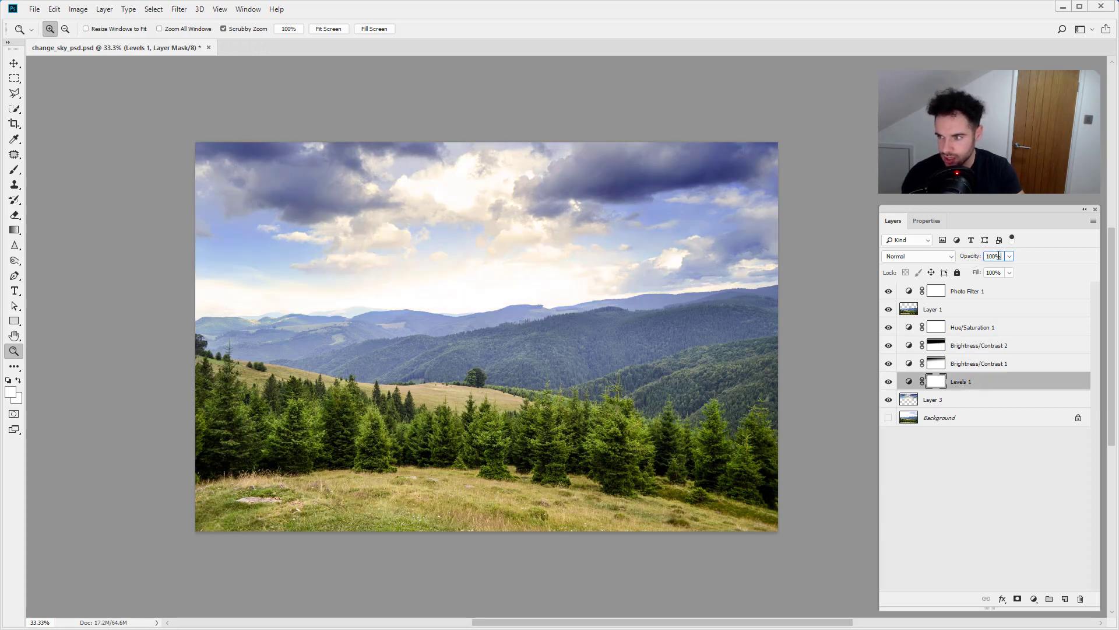
pyautogui.write('80')
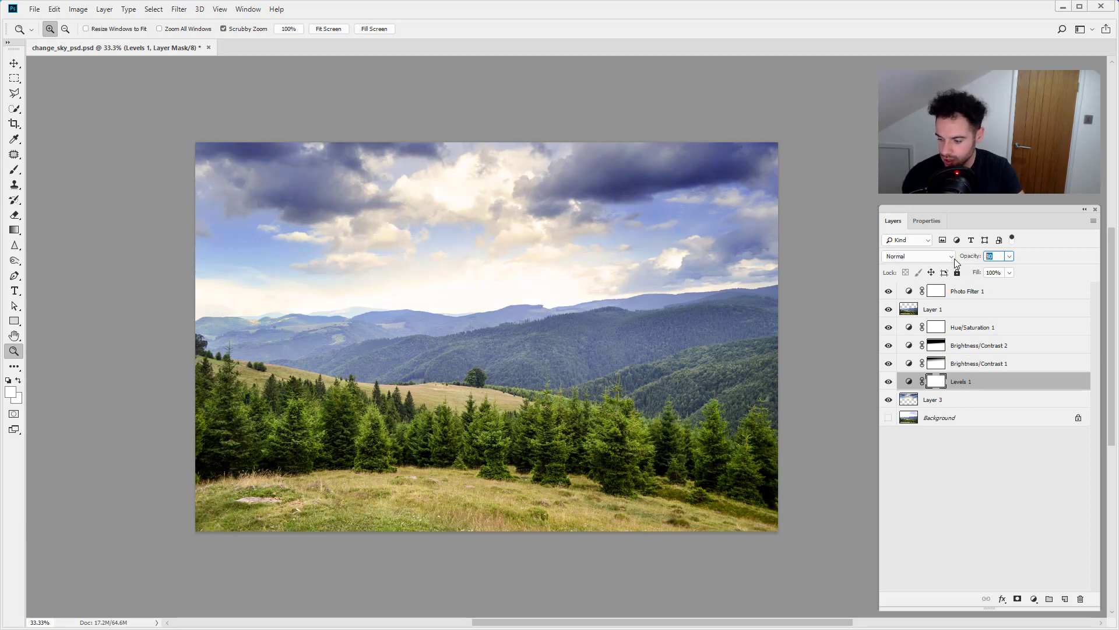
pyautogui.click(956, 457)
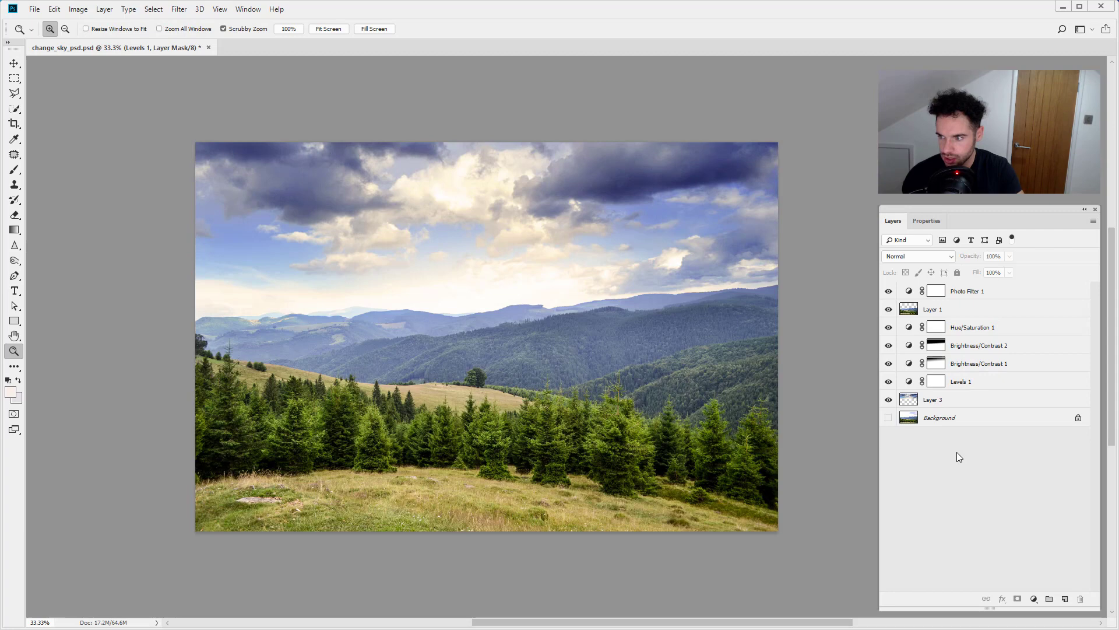
pyautogui.click(888, 382)
pyautogui.click(889, 382)
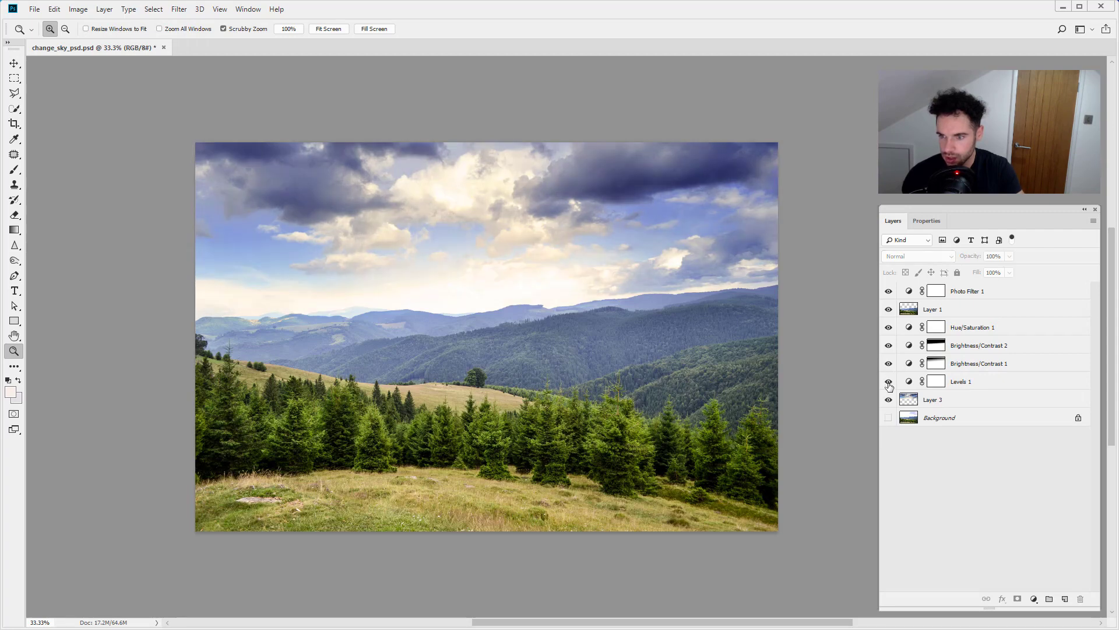
# Lower the opacity of the Brightness/Contrast 1 adjustment layer to 70%
pyautogui.click(971, 362)
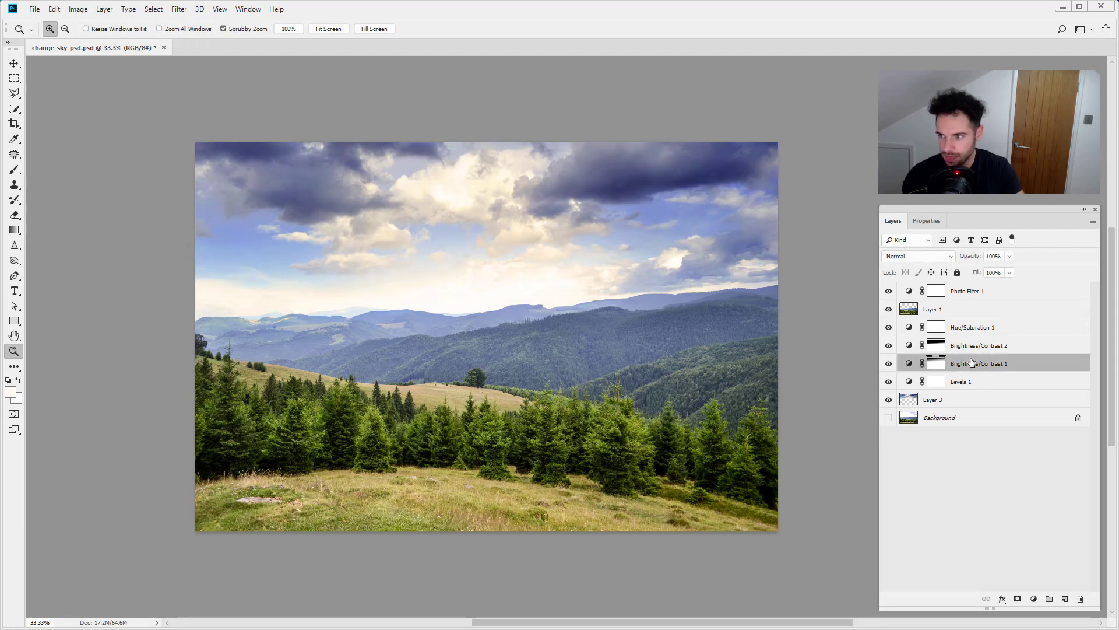
pyautogui.click(979, 257)
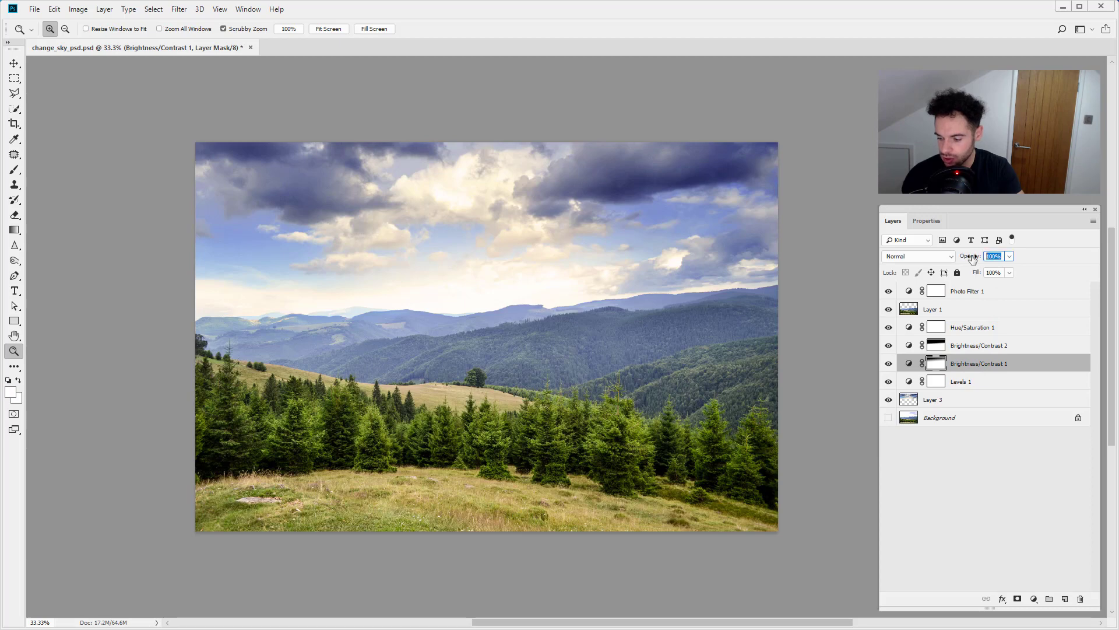
pyautogui.write('80')
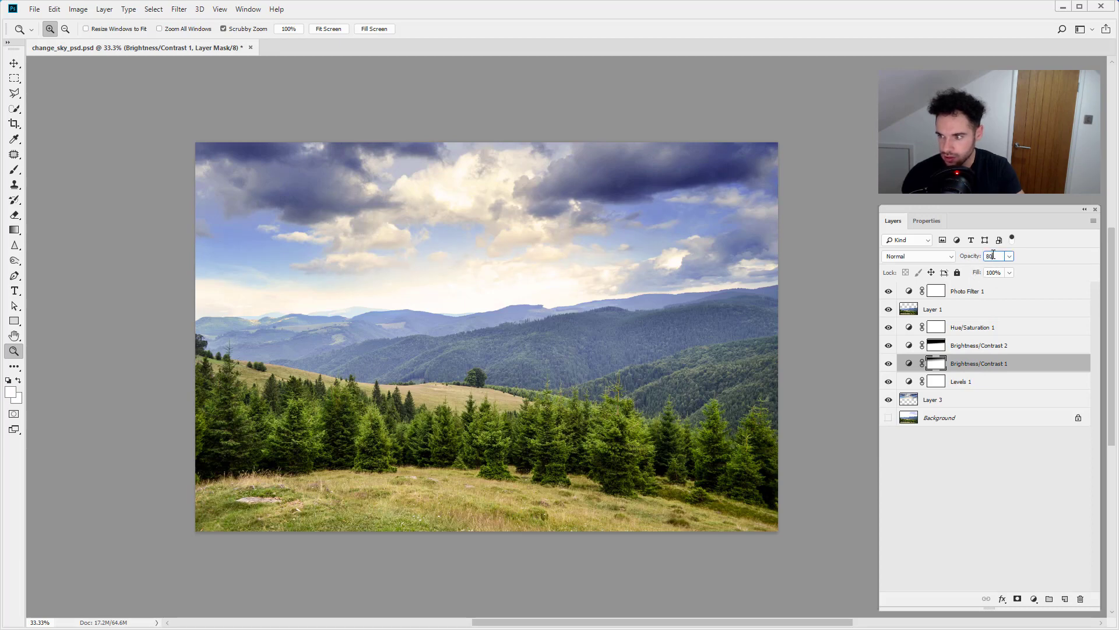
pyautogui.press('BackSpace')
pyautogui.press('BackSpace')
pyautogui.write('70')
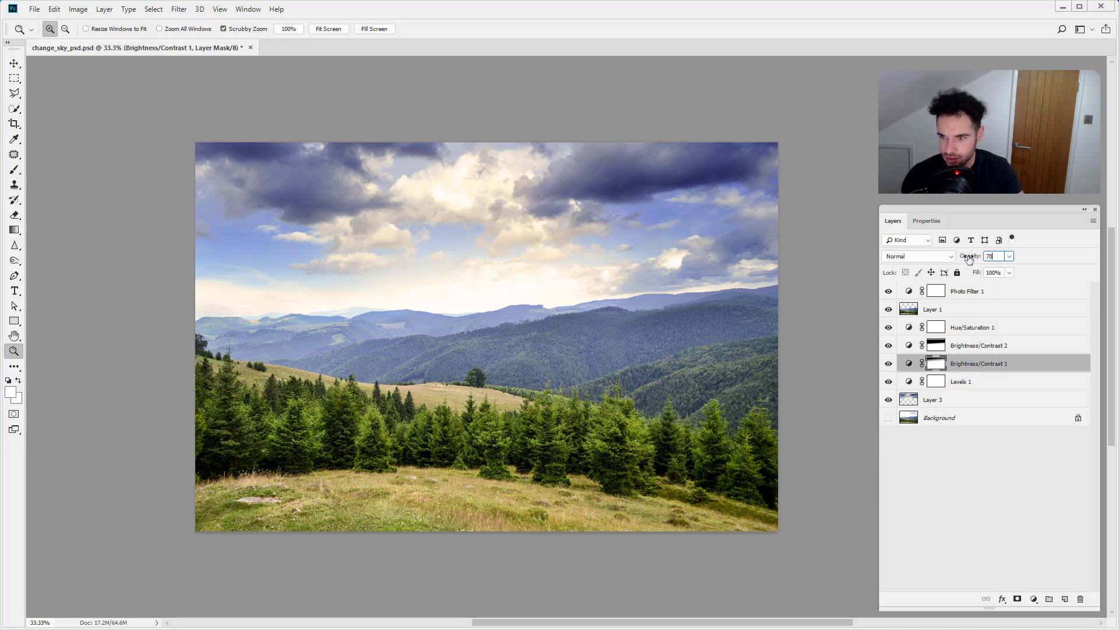
pyautogui.click(957, 473)
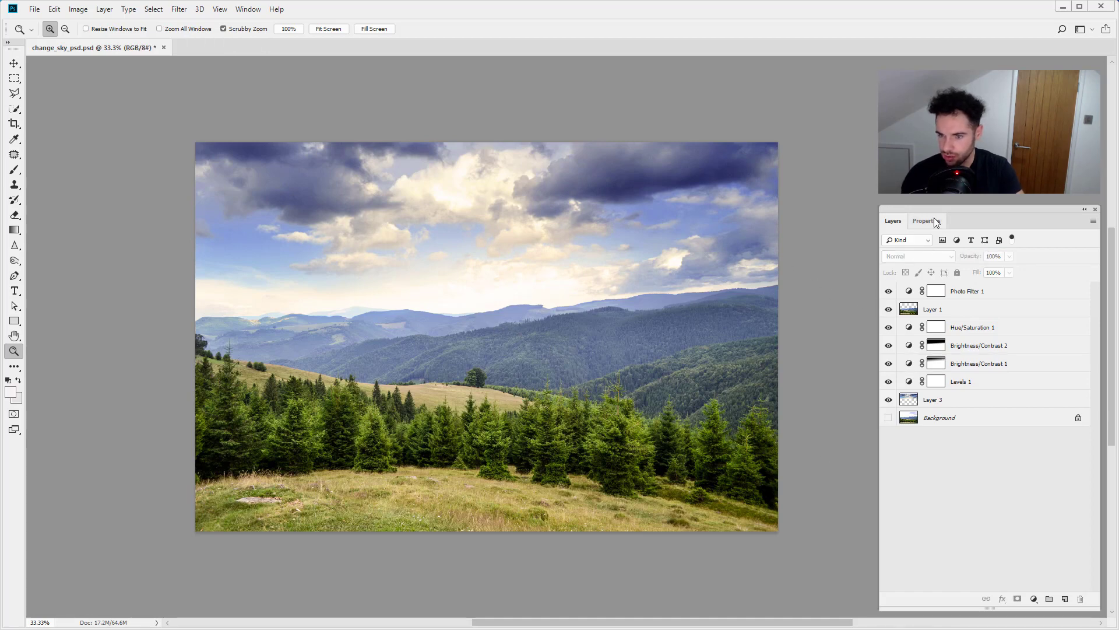
# Hide the Photo Filter, Hue/Saturation, both Brightness/Contrast and Levels adjustment layers to view the image without them
pyautogui.click(910, 291)
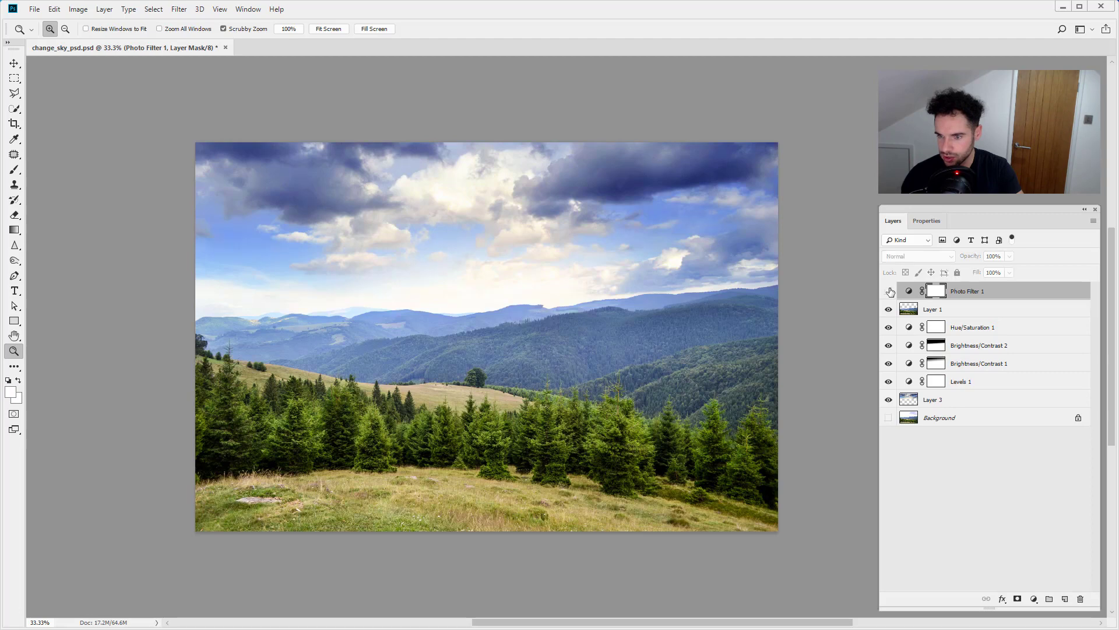
pyautogui.click(888, 291)
pyautogui.click(901, 329)
pyautogui.click(888, 327)
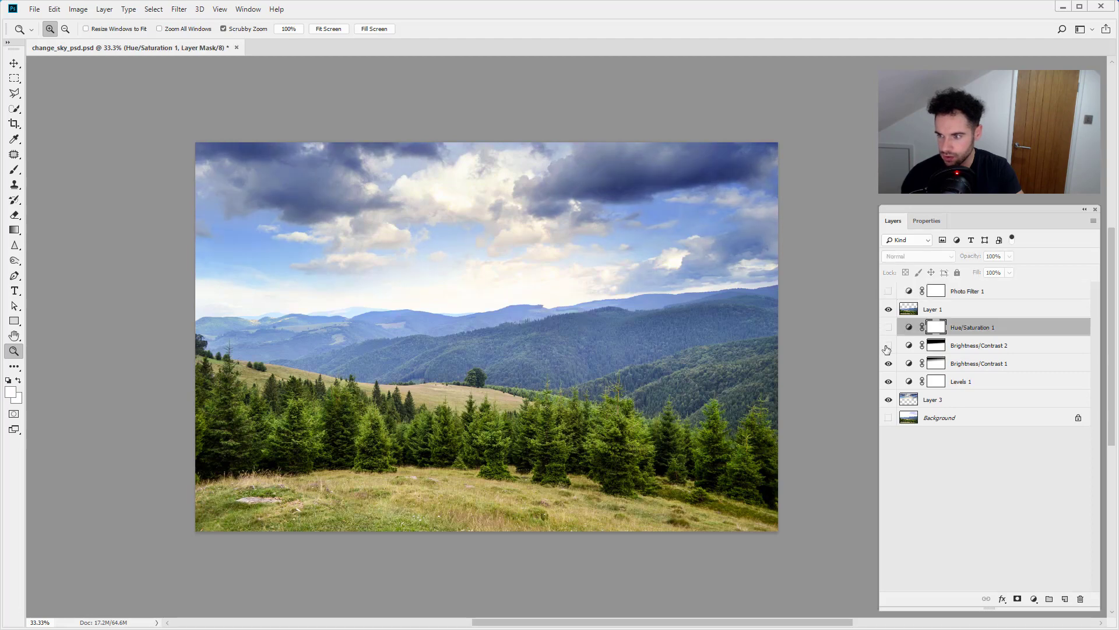
pyautogui.moveTo(886, 349); pyautogui.dragTo(888, 382)
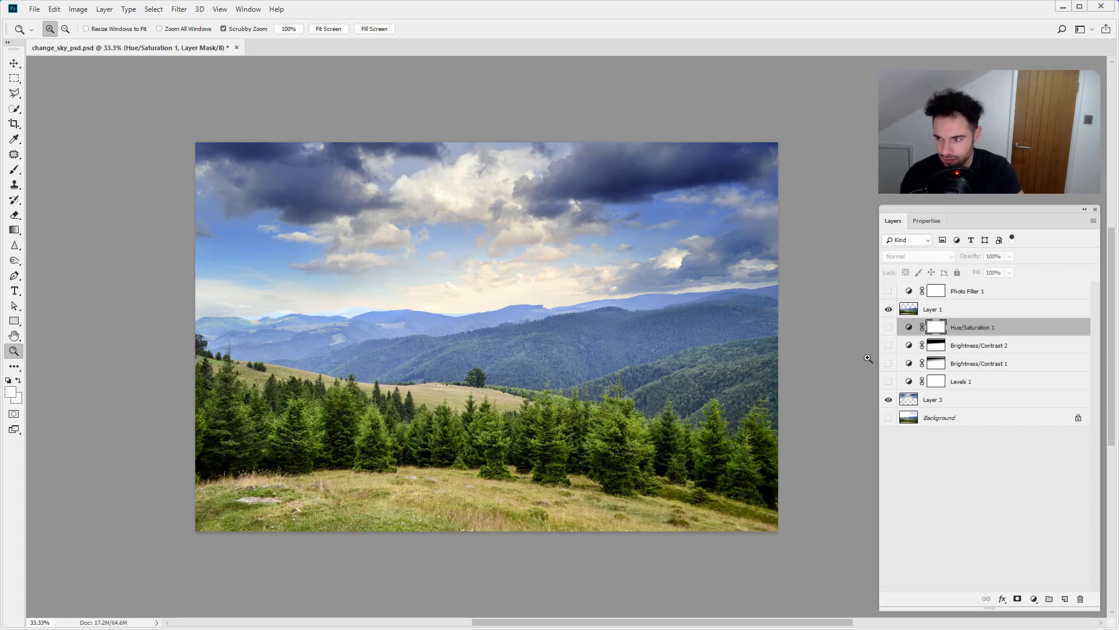
# Show the adjustment layers again one by one, from Levels 1 up through Hue/Saturation 1, to review each one's effect
pyautogui.click(888, 382)
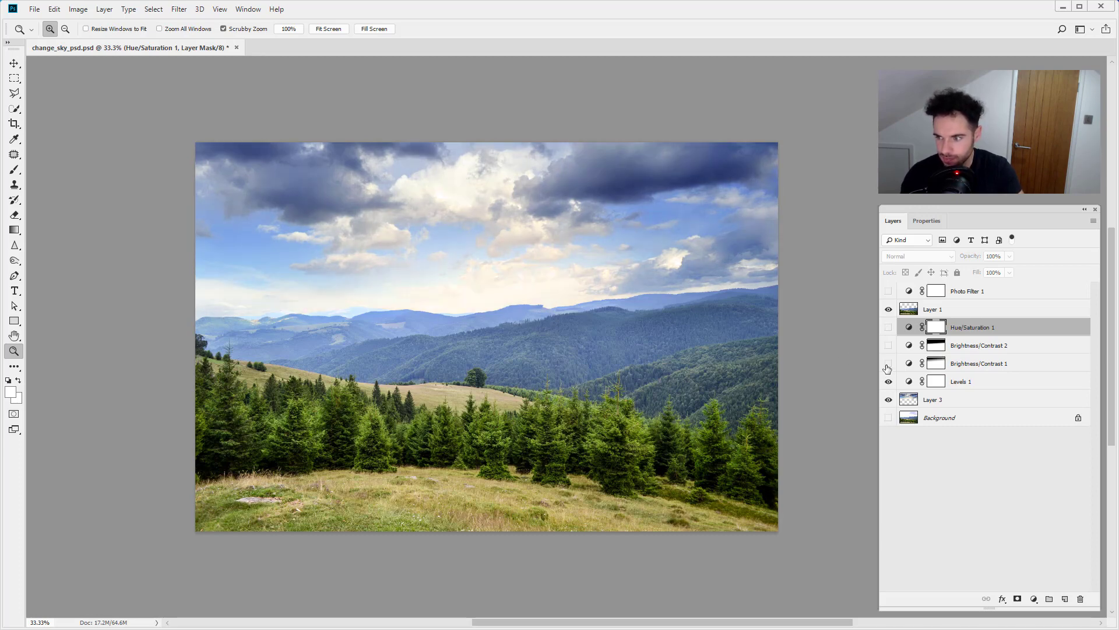
pyautogui.click(888, 363)
pyautogui.click(888, 345)
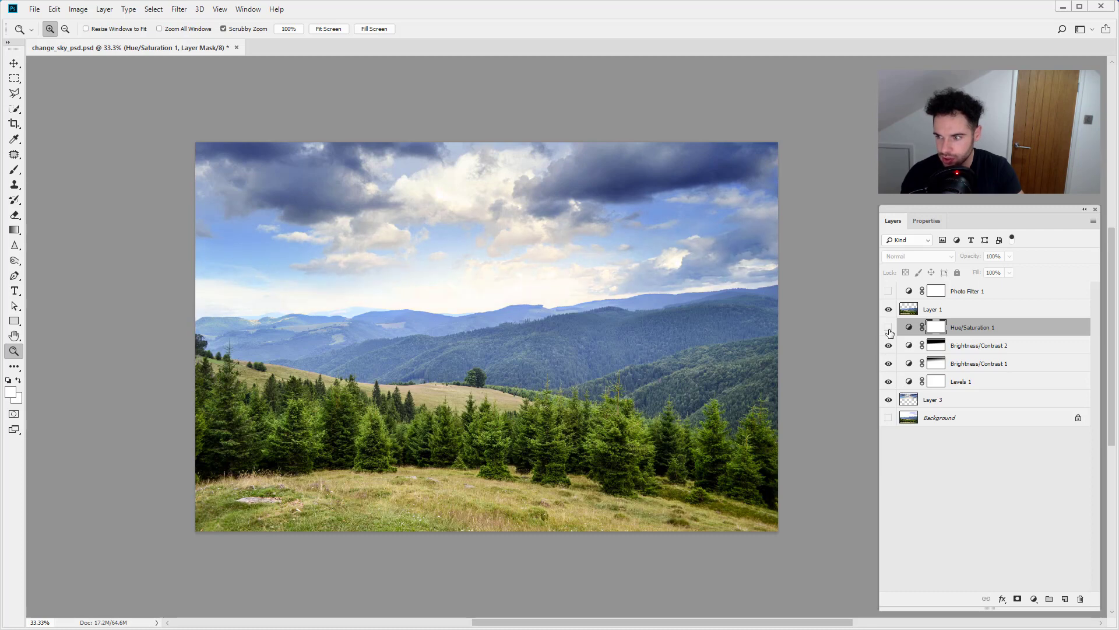
pyautogui.click(889, 327)
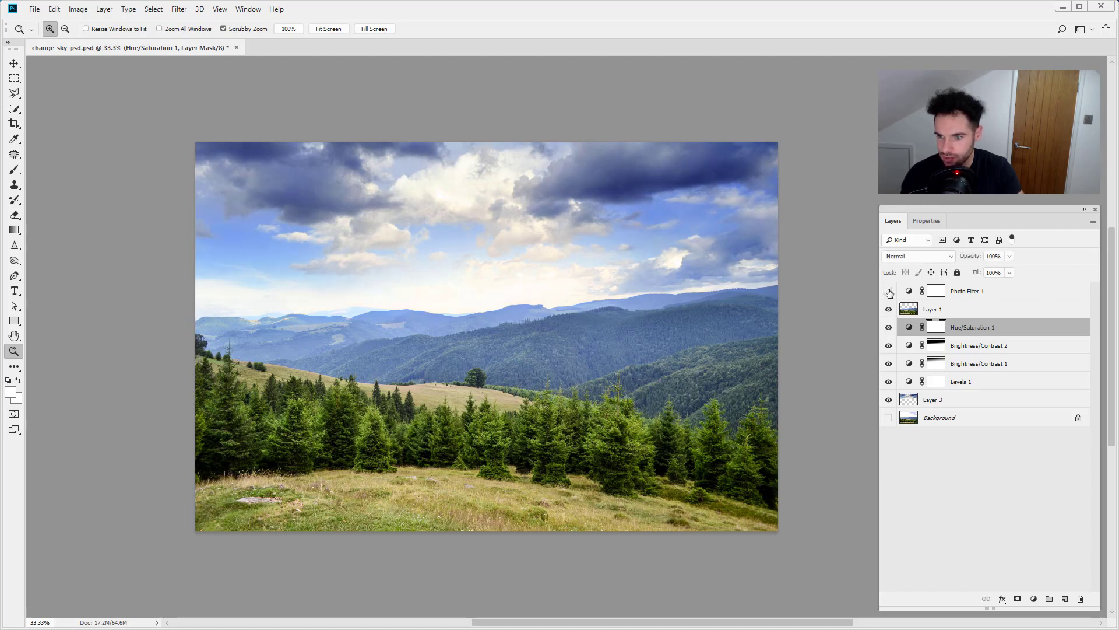